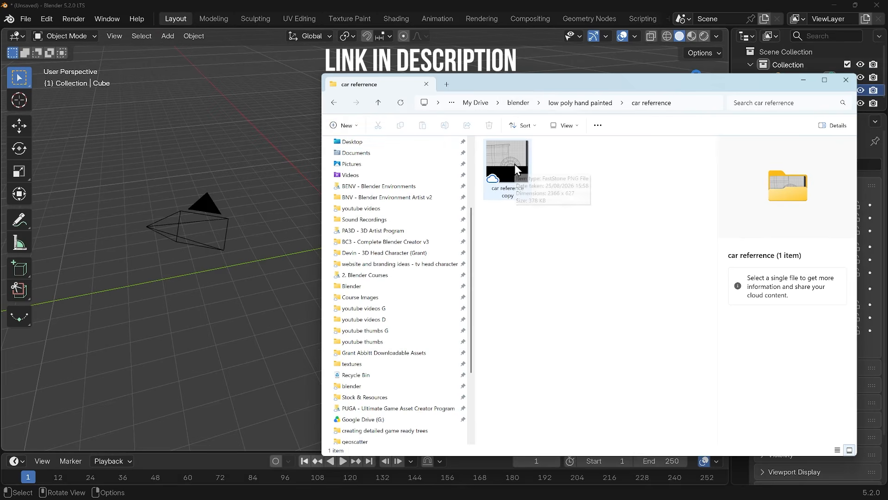
Step: Drag the car reference image from the file explorer into the 3D viewport as an image empty
click(527, 157)
drag(254, 134, 243, 145)
click(803, 83)
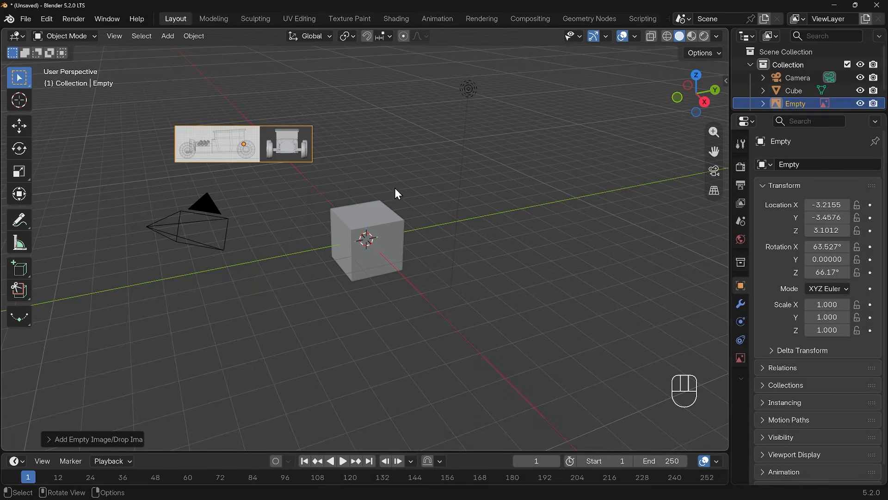
Step: Select the reference image and clear its rotation and location
middle_drag(328, 166, 364, 174)
middle_drag(435, 221, 343, 229)
click(226, 192)
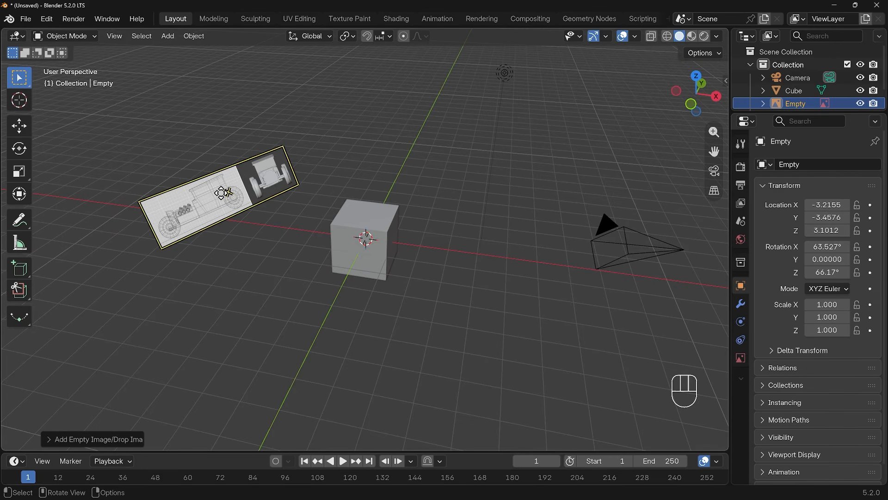
key(alt+r)
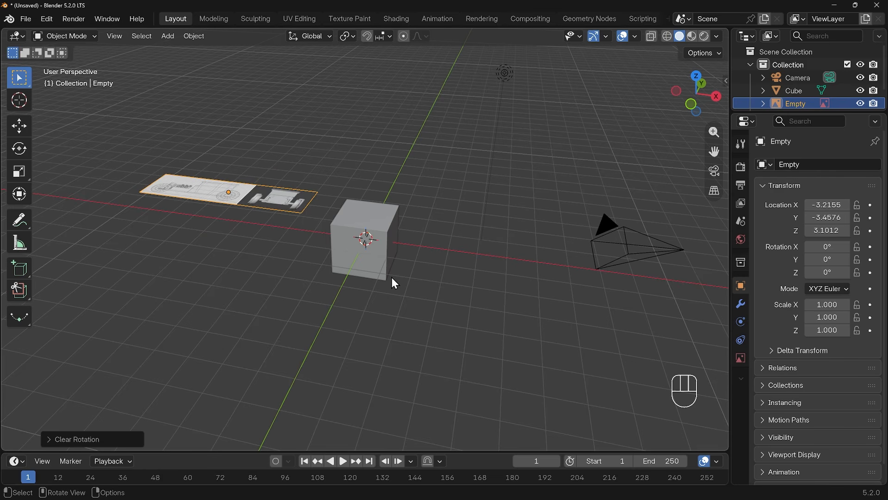
key(alt+g)
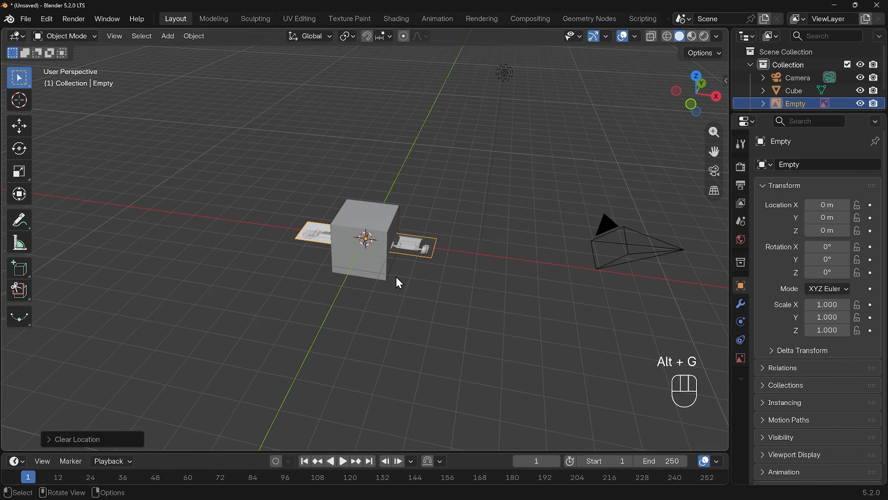
Step: Rotate the reference image 90° around the X axis so it stands upright
scroll(419, 275, up, 2)
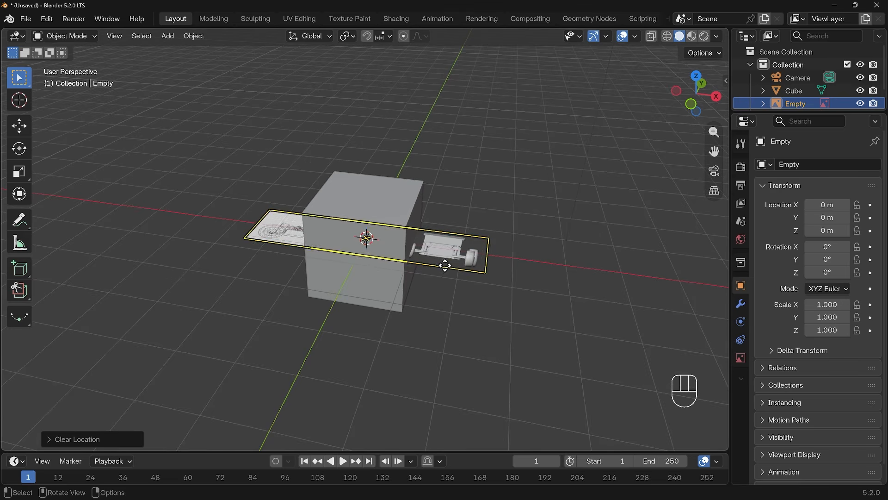
key(r)
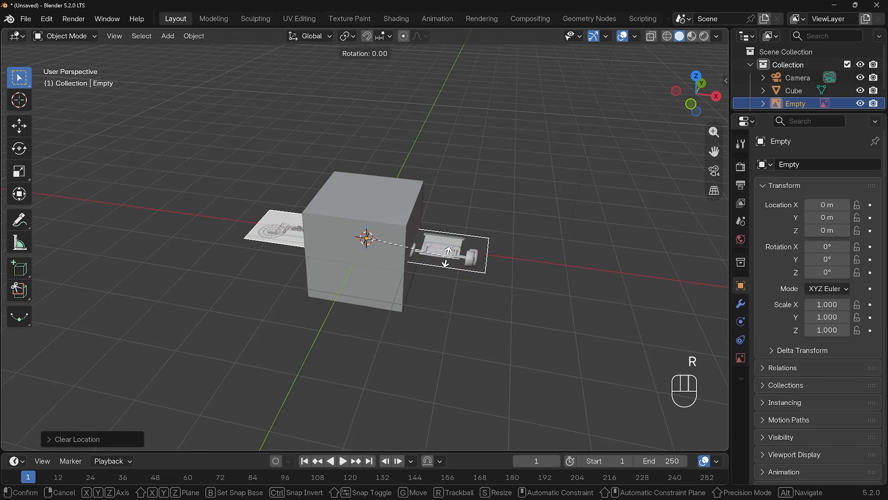
key(x)
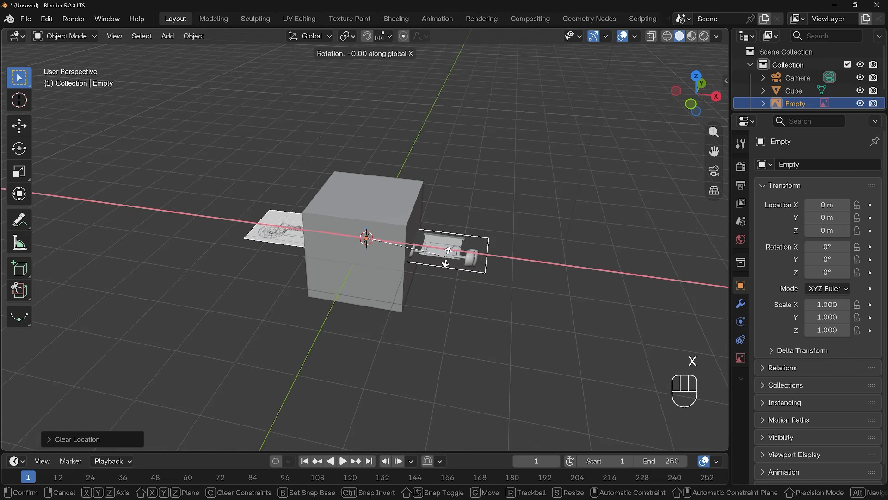
text(90)
key(Return)
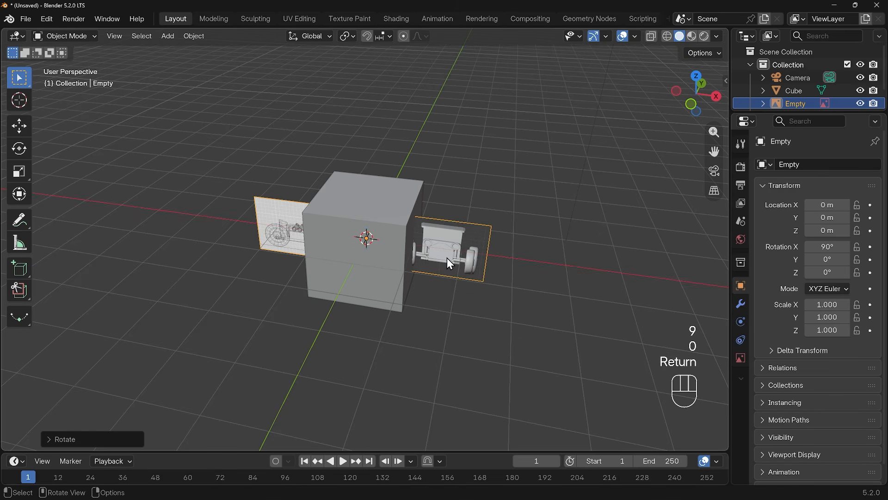
Step: Scale the reference image up uniformly to about 1.97
middle_drag(449, 314, 465, 276)
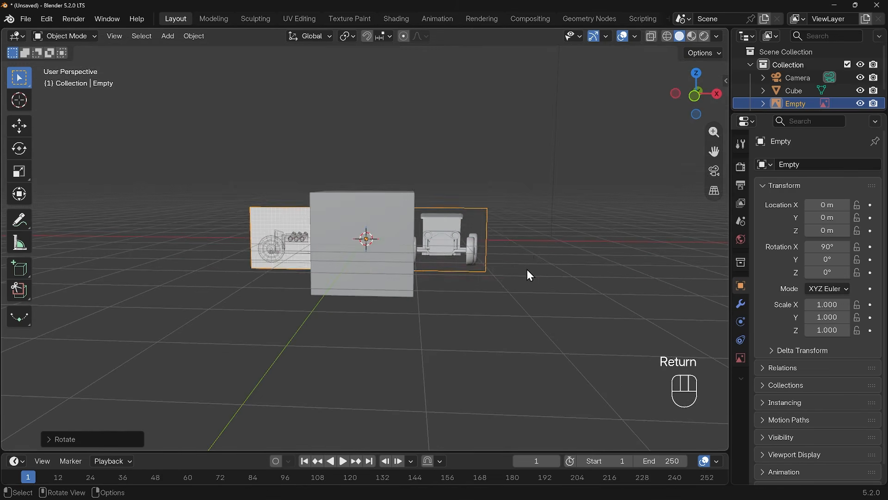
key(s)
click(683, 275)
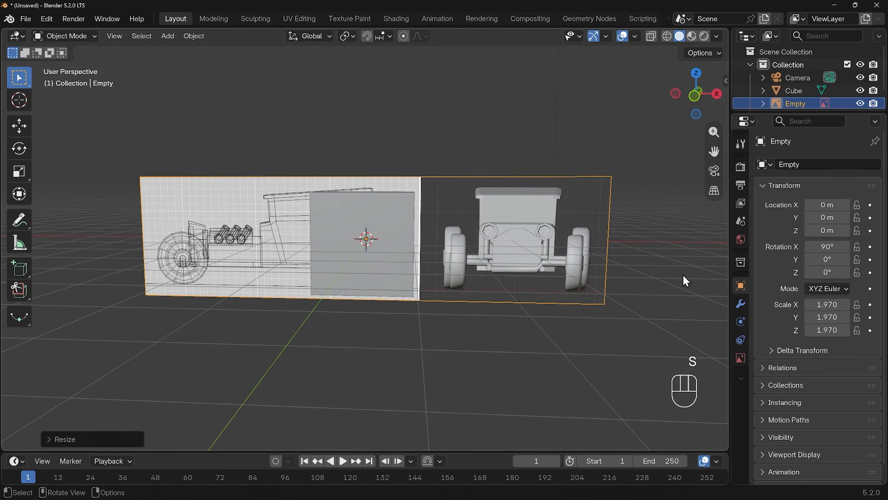
Step: In front view, move the reference image to about X −3.09 m and Z 1.05 m
key(KP_1)
key(g)
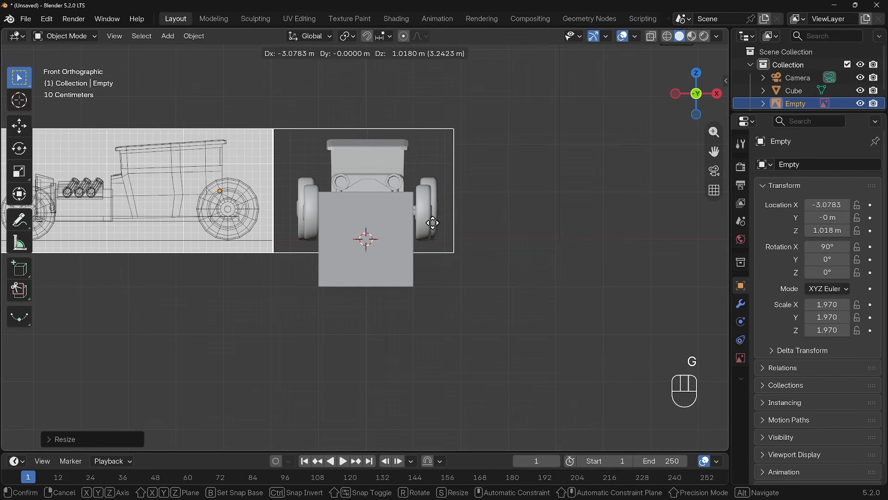
key(shift)
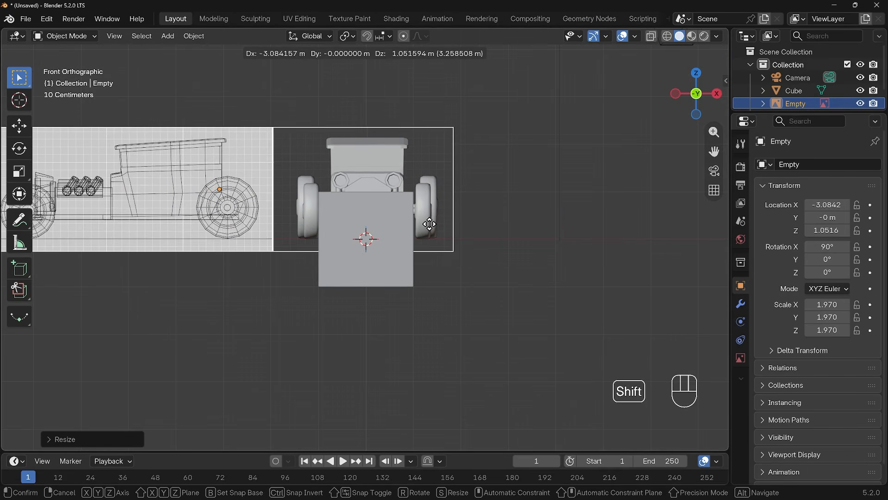
click(431, 225)
scroll(462, 240, up, 6)
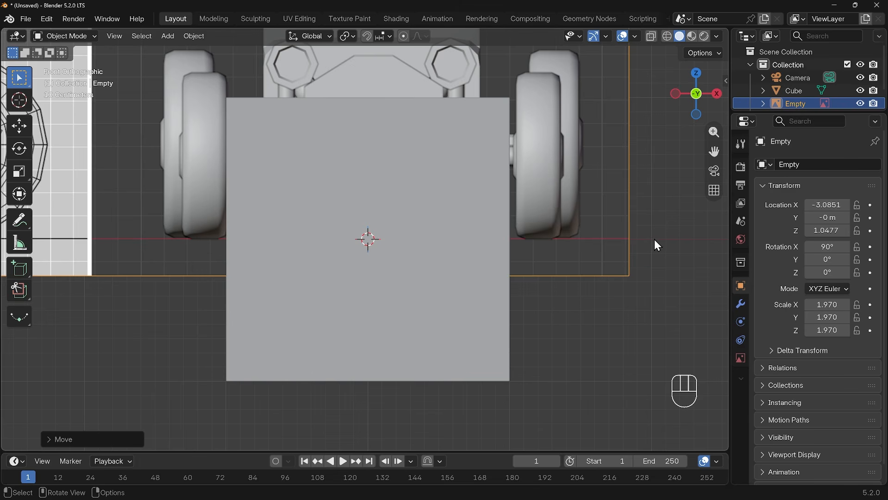
scroll(602, 259, down, 4)
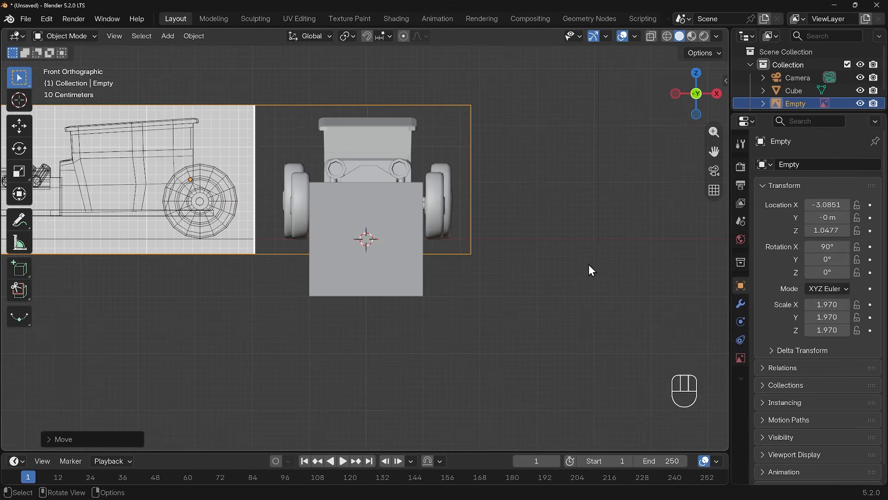
Step: Move the reference image along the Y axis to about 3.3 m, behind the cube
middle_drag(589, 264, 501, 296)
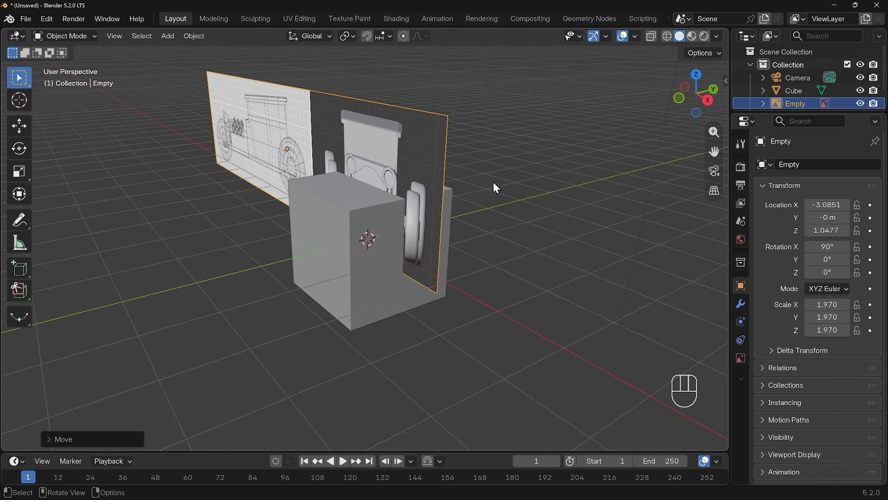
key(g)
key(y)
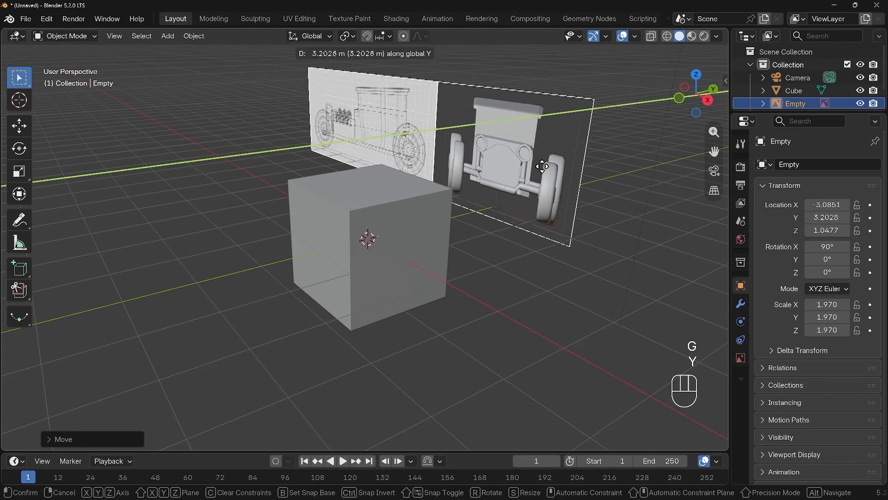
click(540, 171)
middle_drag(540, 173, 547, 225)
middle_drag(388, 187, 337, 151)
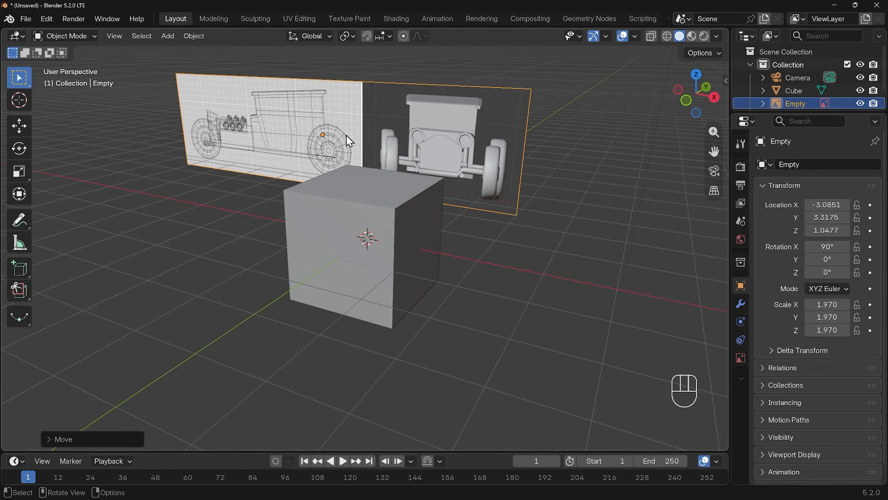
Step: Duplicate the reference image and rotate the copy 90° around the Z axis
key(shift+d)
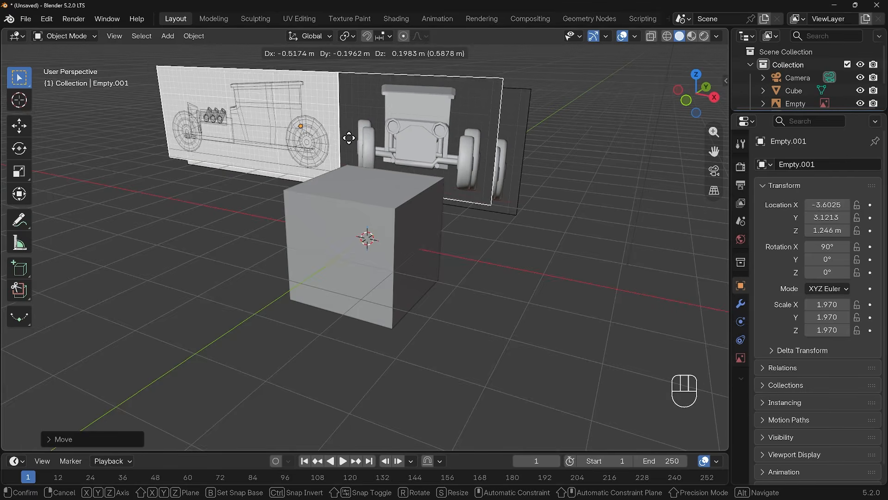
text(rz90)
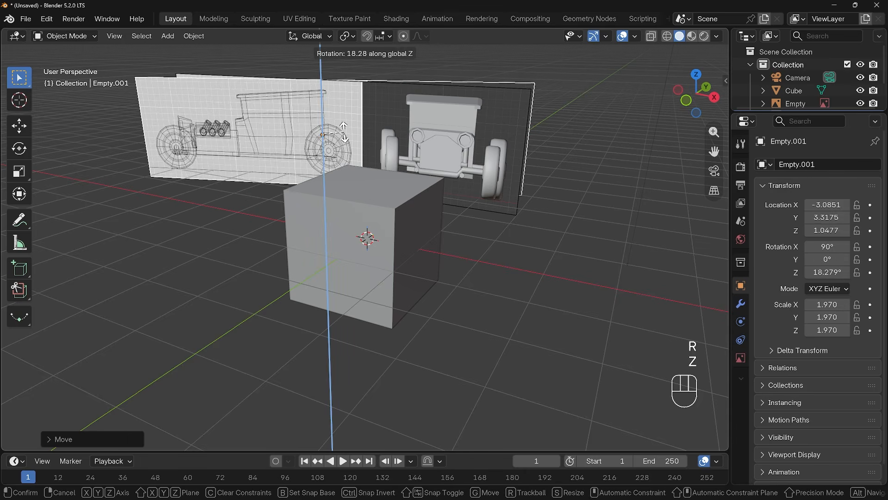
key(Return)
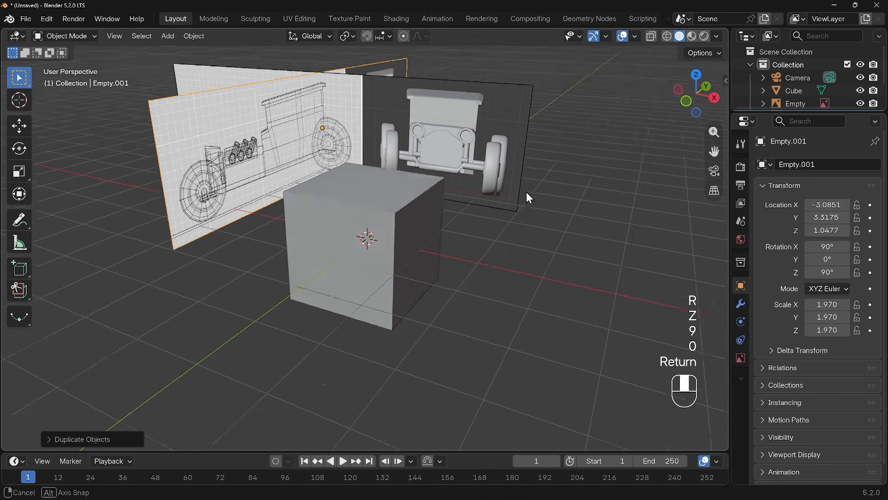
Step: In right view, move the duplicated reference image along the Y axis to about 0.95 m
middle_drag(526, 192, 468, 209)
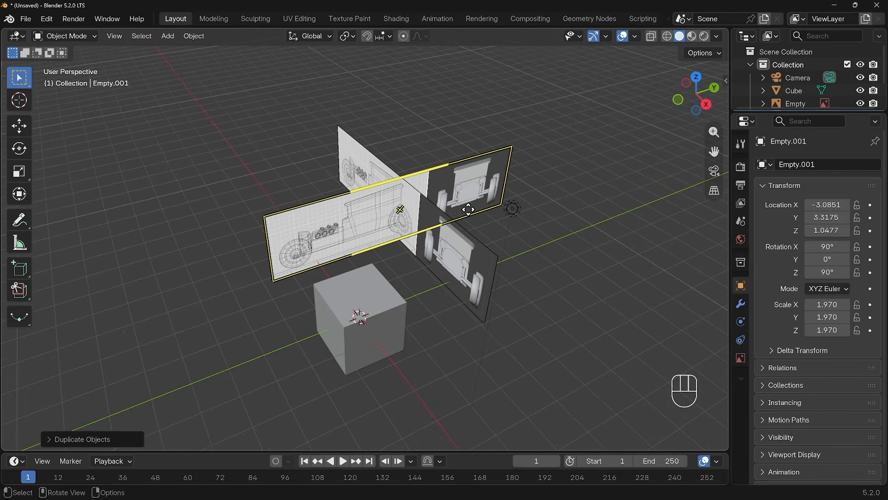
key(KP_3)
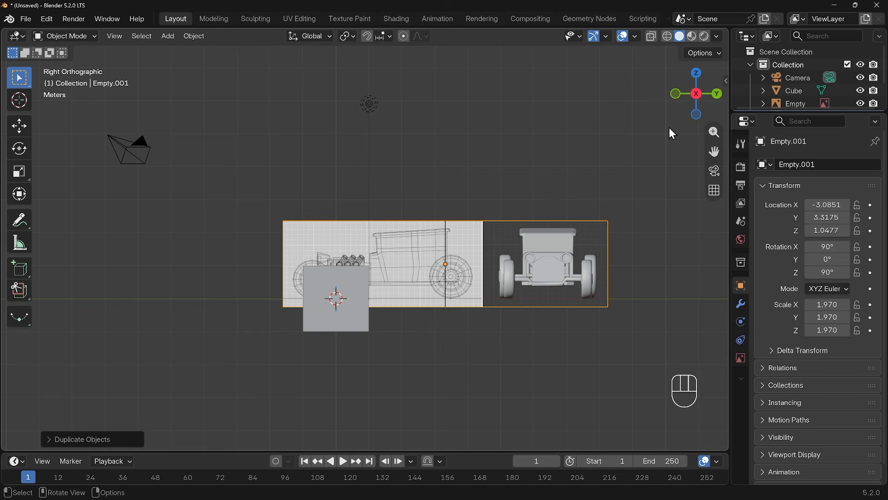
key(g)
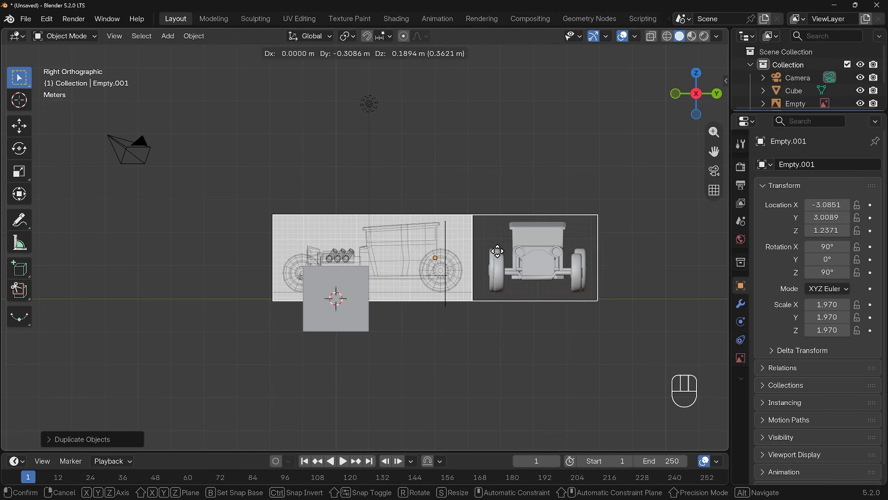
key(Escape)
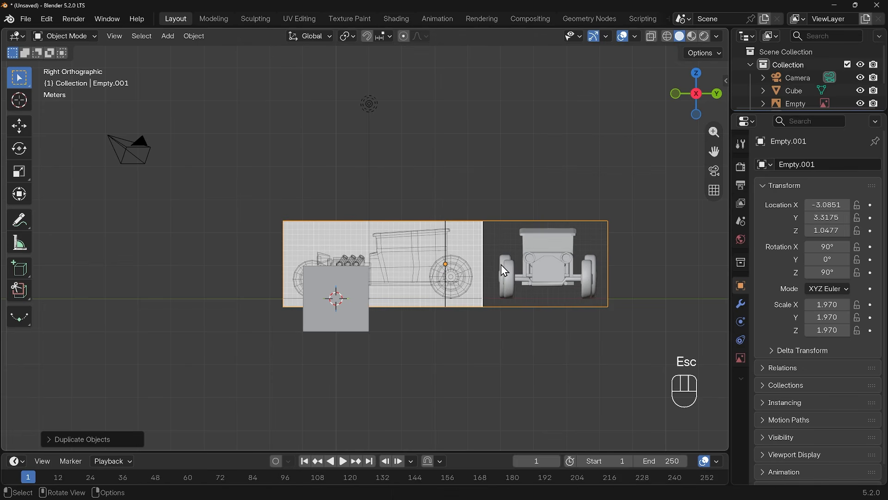
key(g)
key(y)
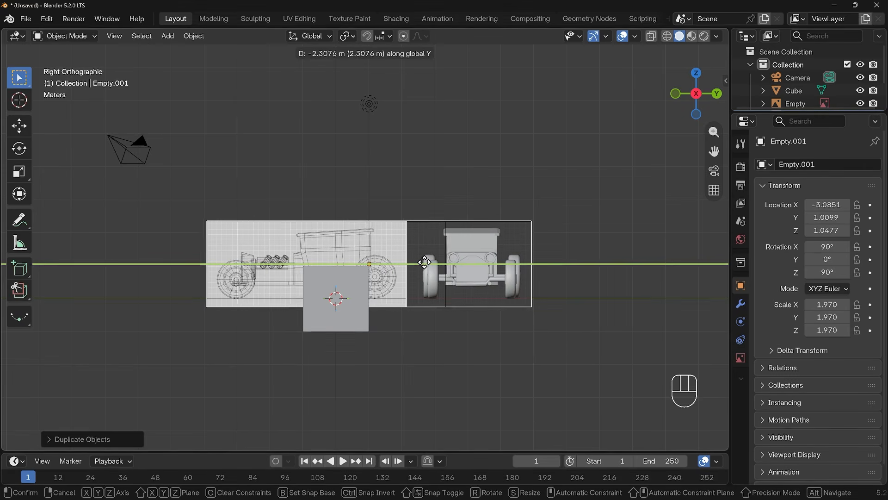
click(419, 263)
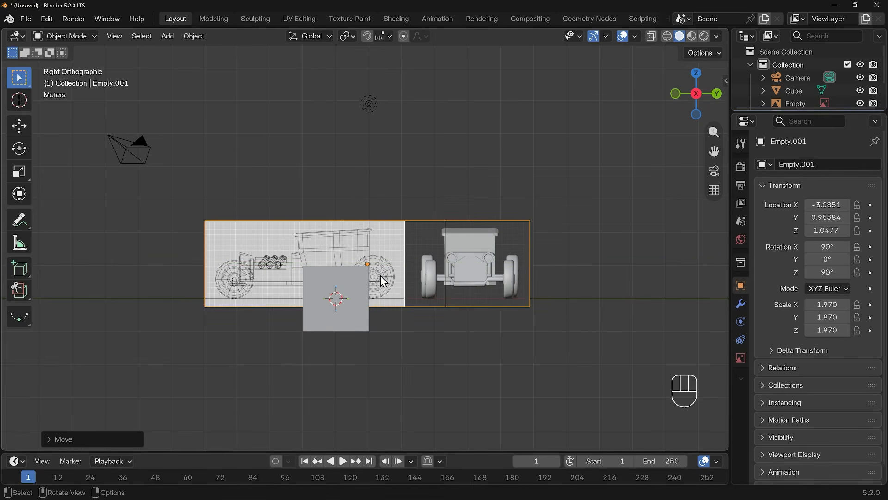
Step: Select the cube, raise it along Z to about 1.25 m, and scale it down to about 0.843
middle_drag(384, 281, 413, 313)
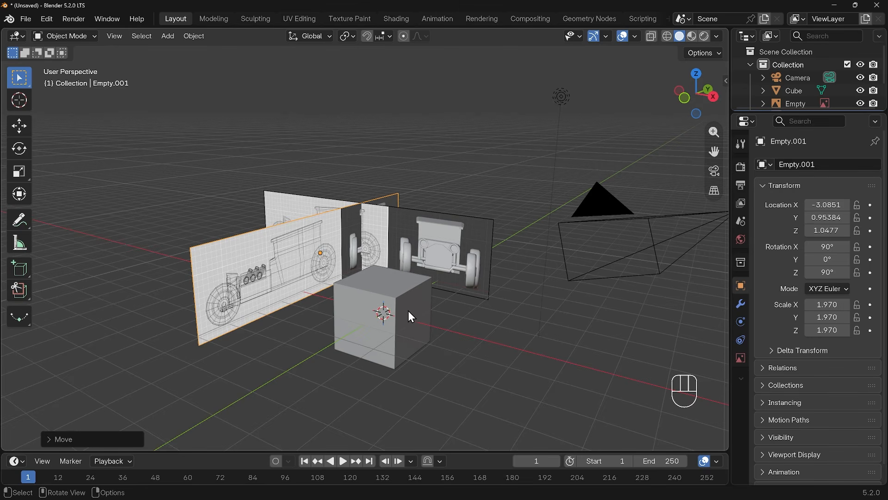
click(412, 317)
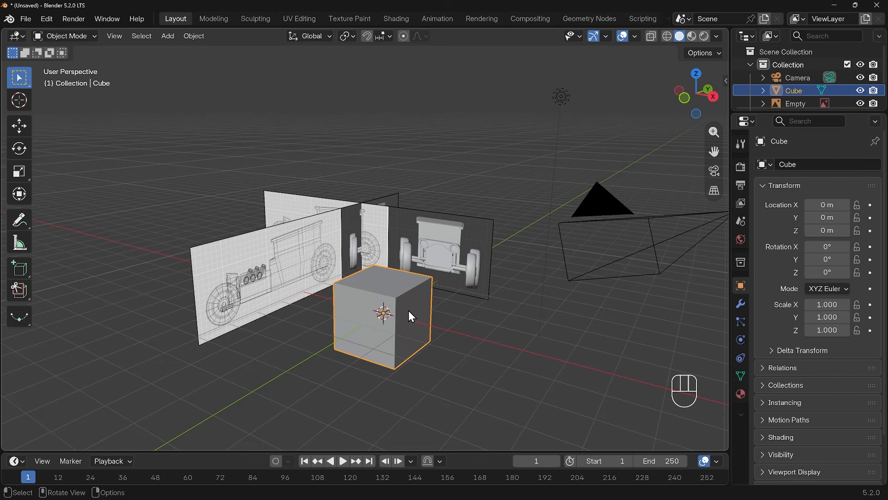
key(KP_3)
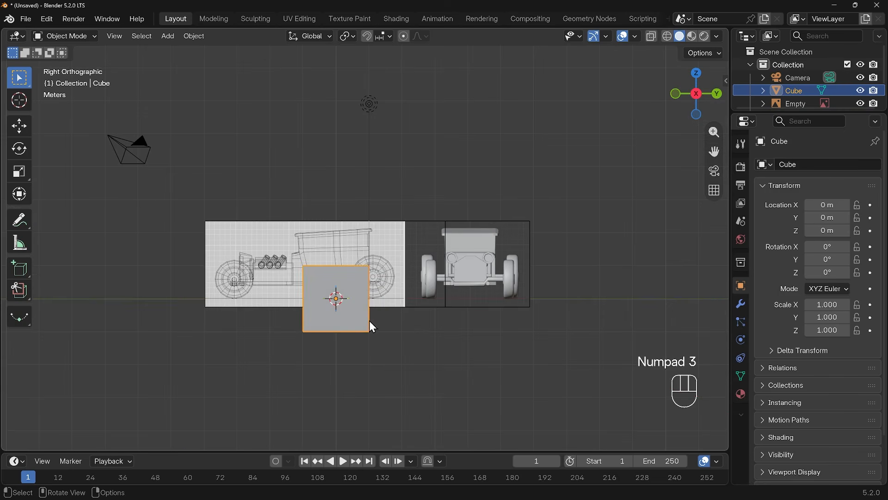
key(g)
key(z)
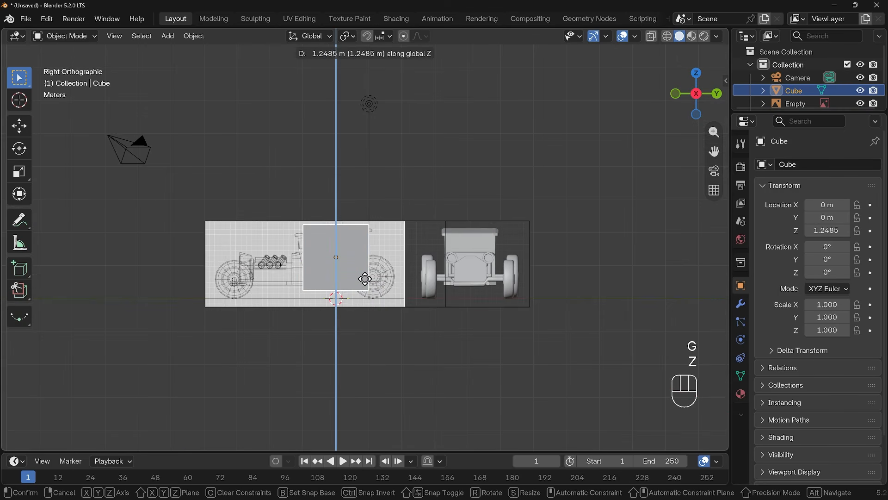
click(366, 277)
key(s)
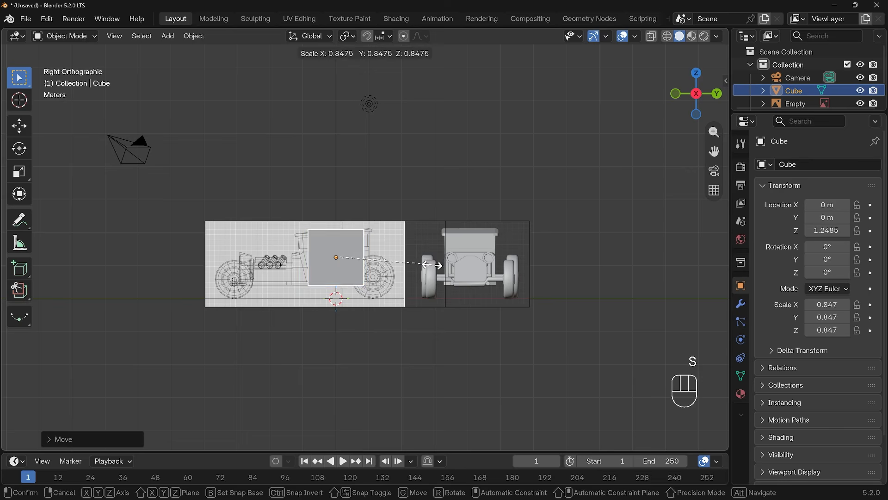
click(429, 264)
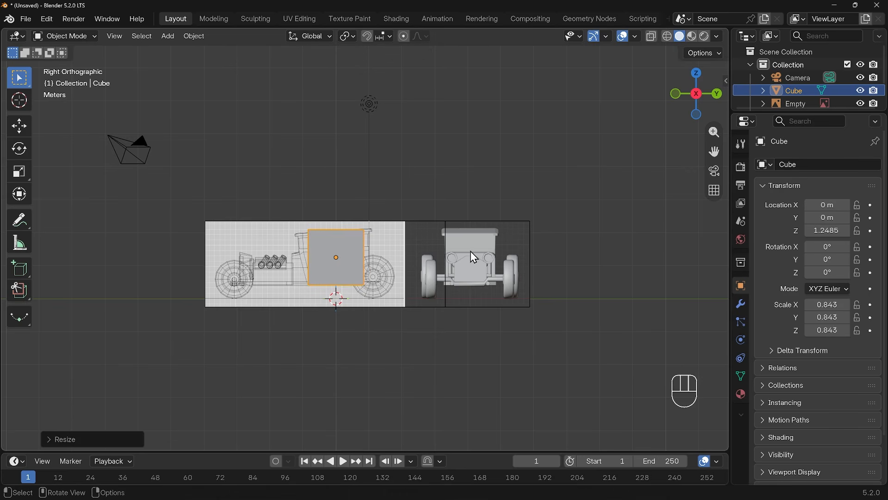
Step: Open the sidebar's Item tab to inspect the cube's dimensions, then close the sidebar
key(n)
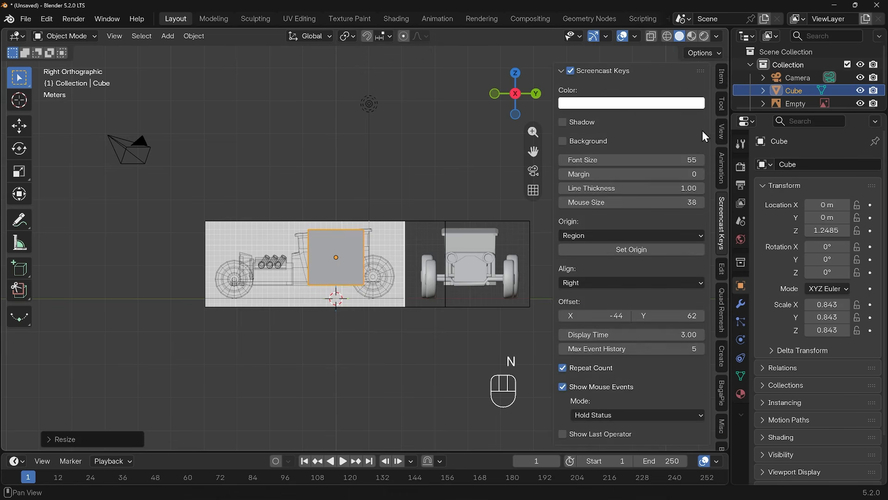
click(724, 79)
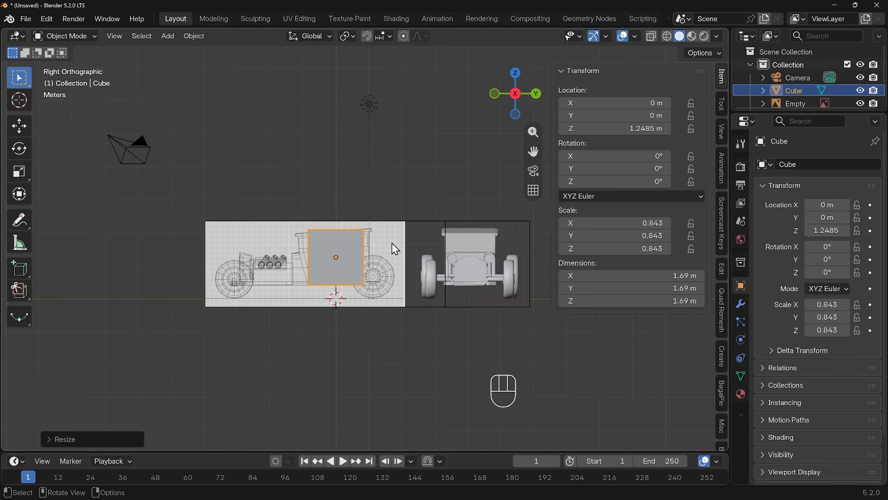
key(n)
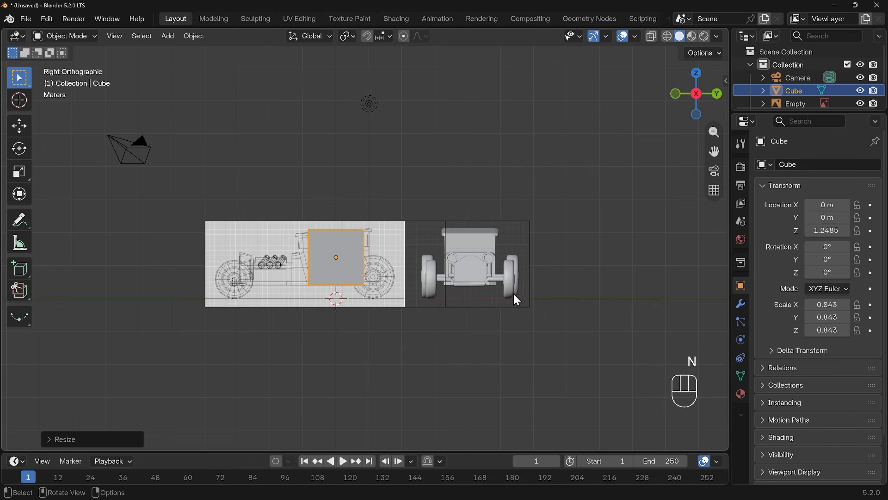
Step: Switch the cube into Edit Mode
middle_drag(283, 270, 400, 228)
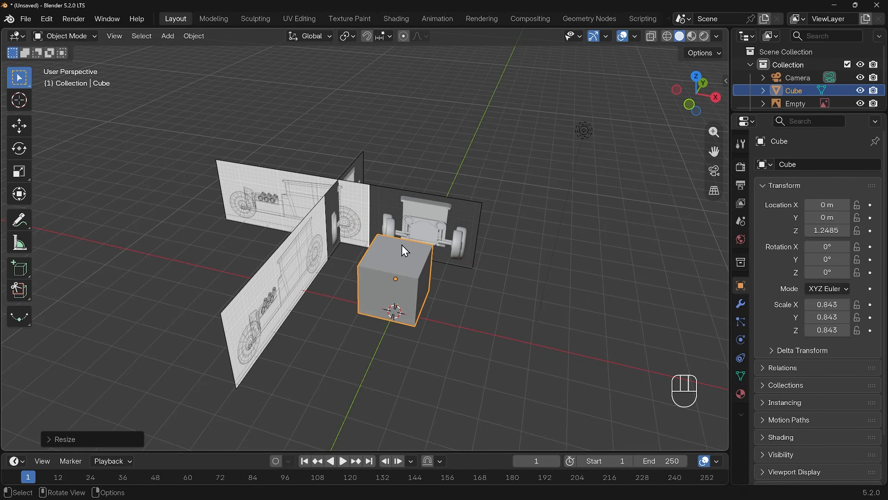
key(Tab)
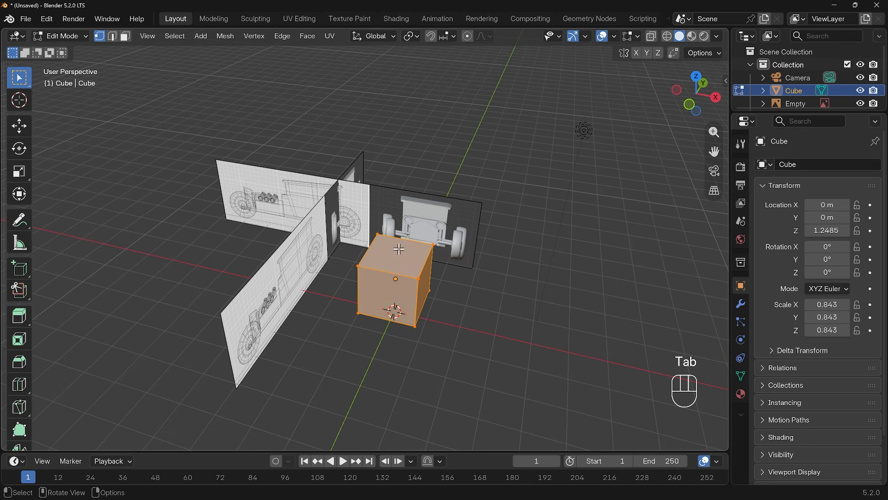
key(ctrl+r)
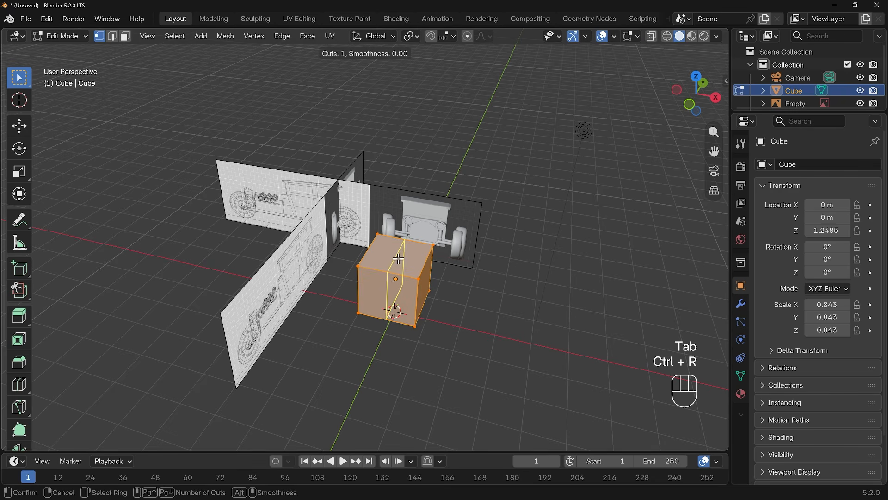
key(Escape)
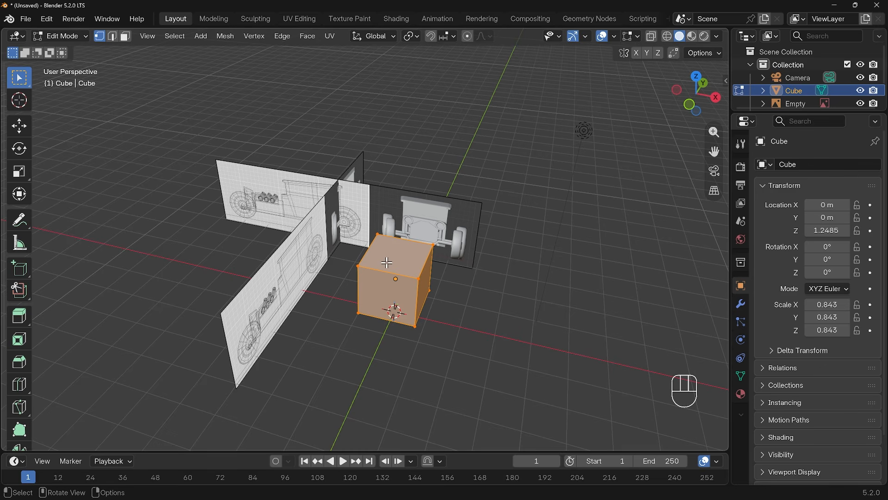
Step: Search the add-on preferences for the Auto Mirror add-on
click(47, 19)
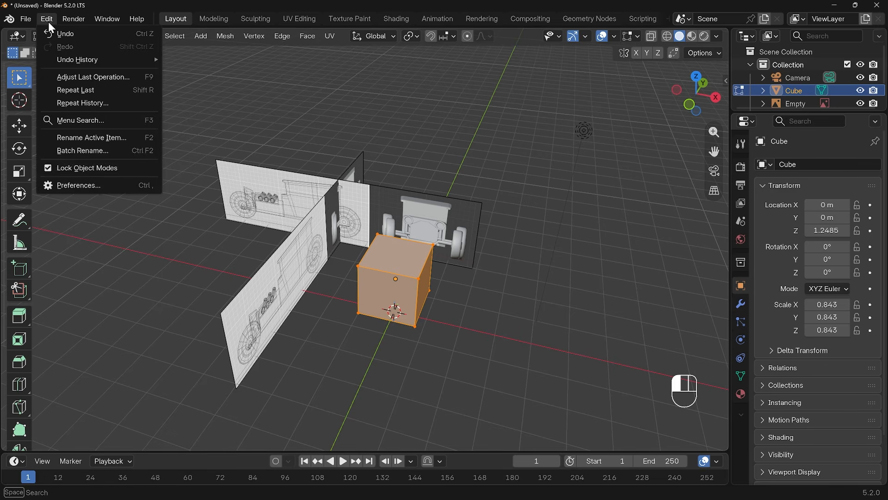
click(80, 185)
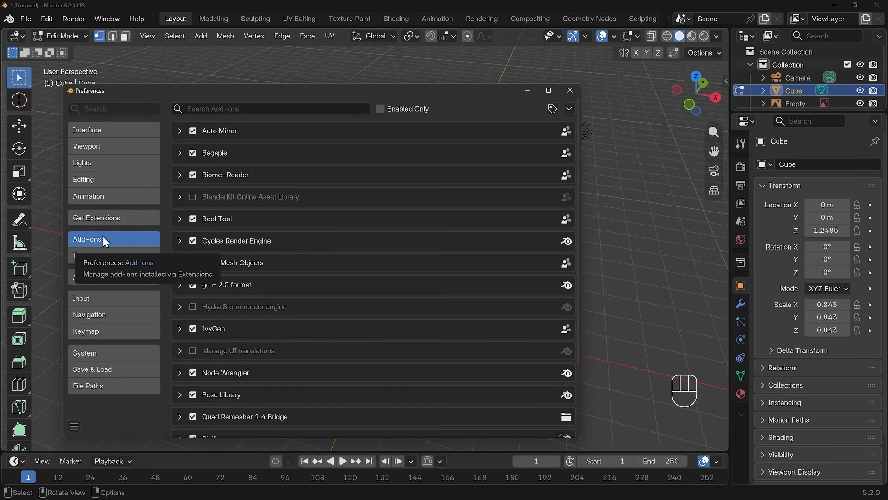
click(212, 109)
text(auto)
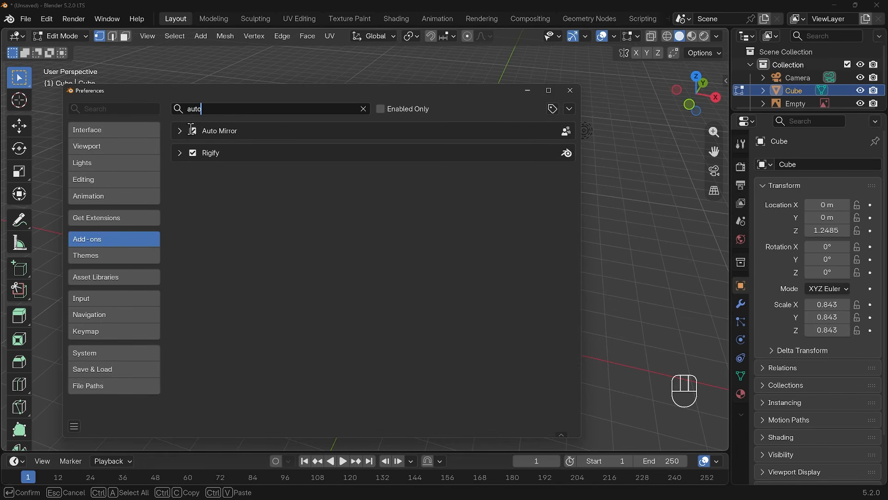
click(570, 93)
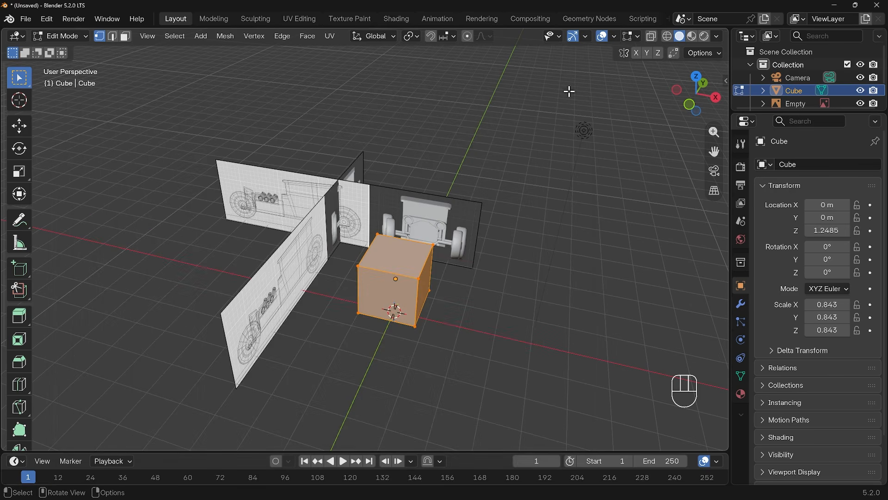
Step: Run Auto Mirror on the cube along the X axis and open its Mirror modifier settings
key(n)
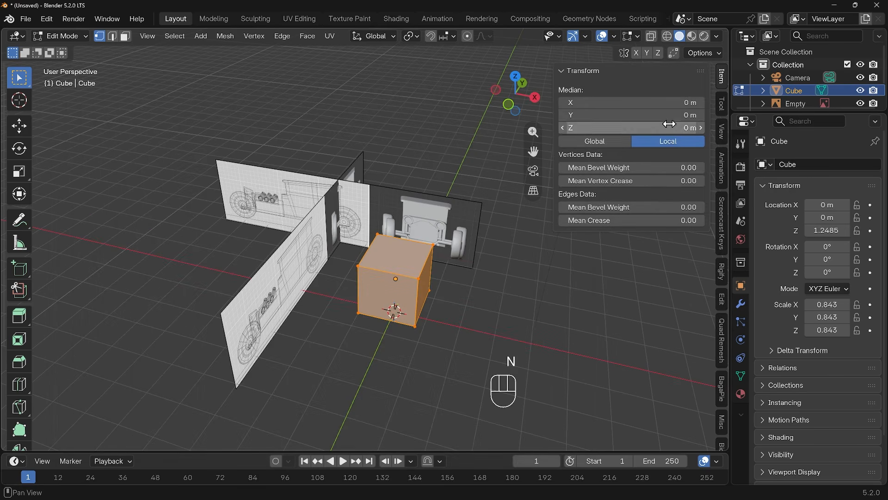
click(723, 299)
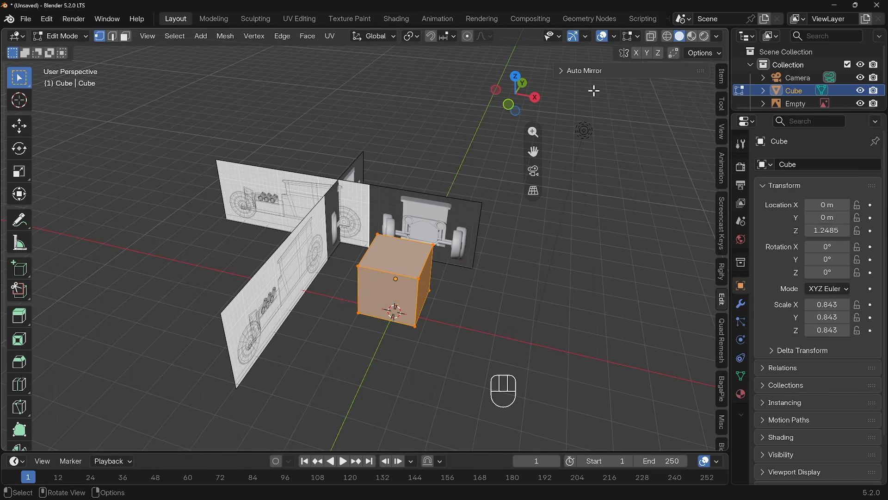
click(565, 74)
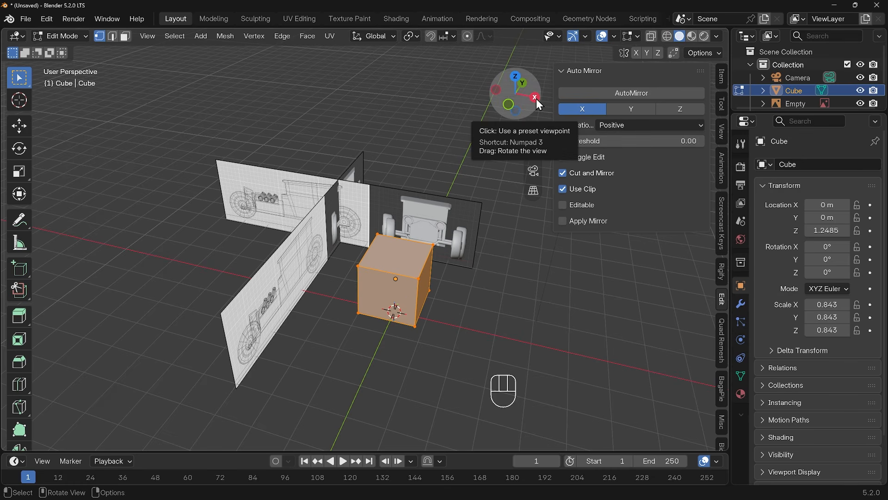
click(628, 96)
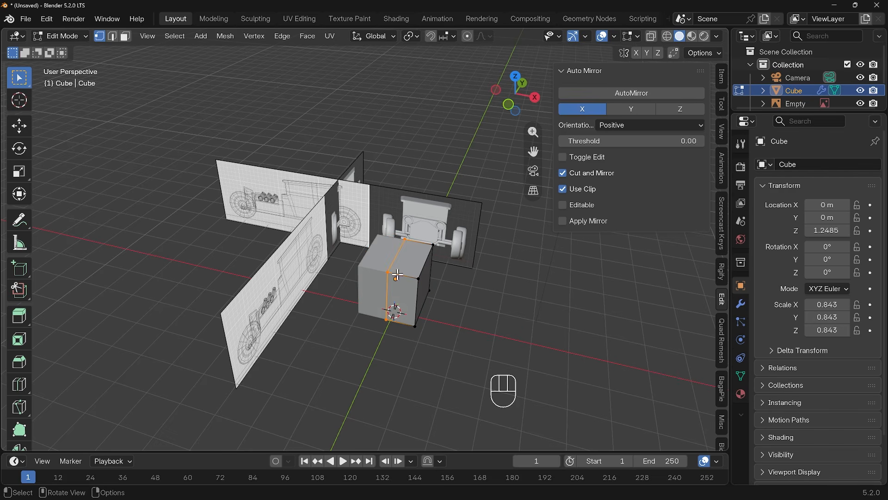
click(740, 304)
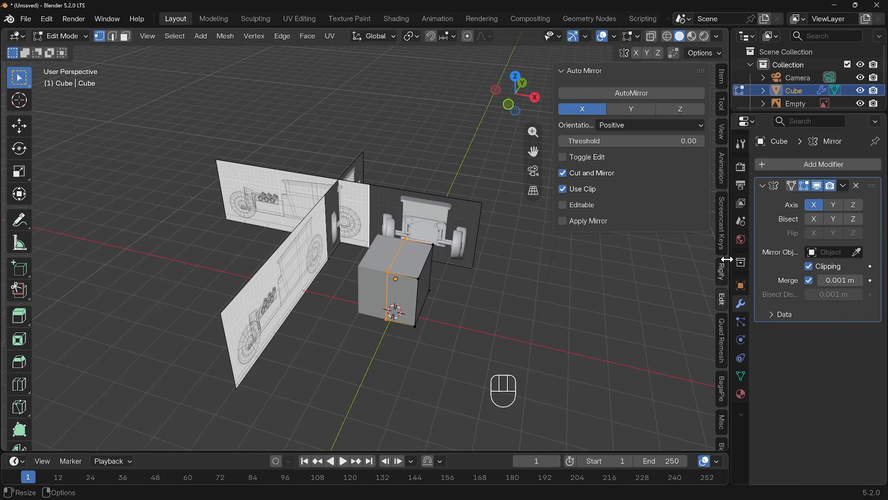
drag(734, 264, 686, 264)
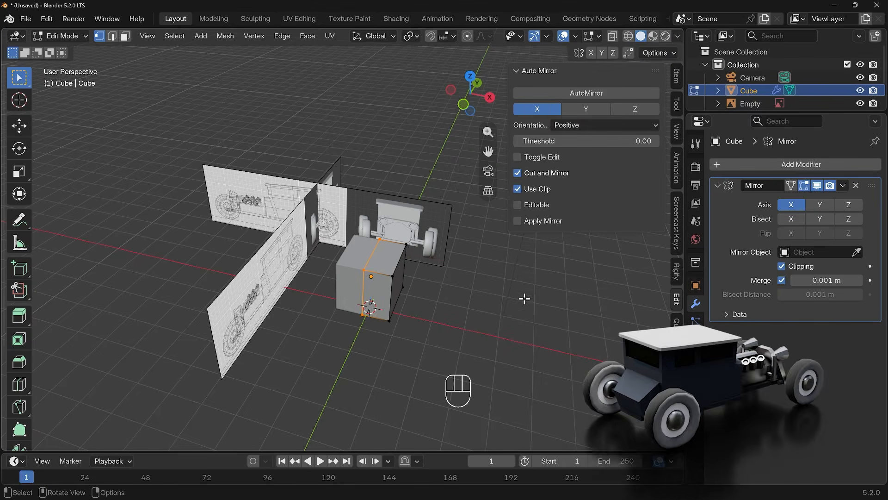
Step: In right view with X-ray on, move the cube's top front edge down and forward to the cab roof's front corner
middle_drag(450, 311, 379, 282)
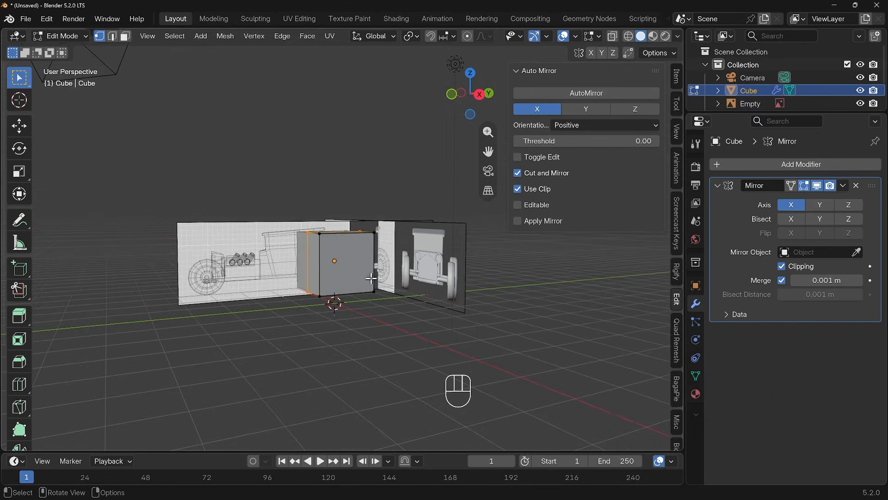
scroll(379, 282, up, 4)
key(KP_3)
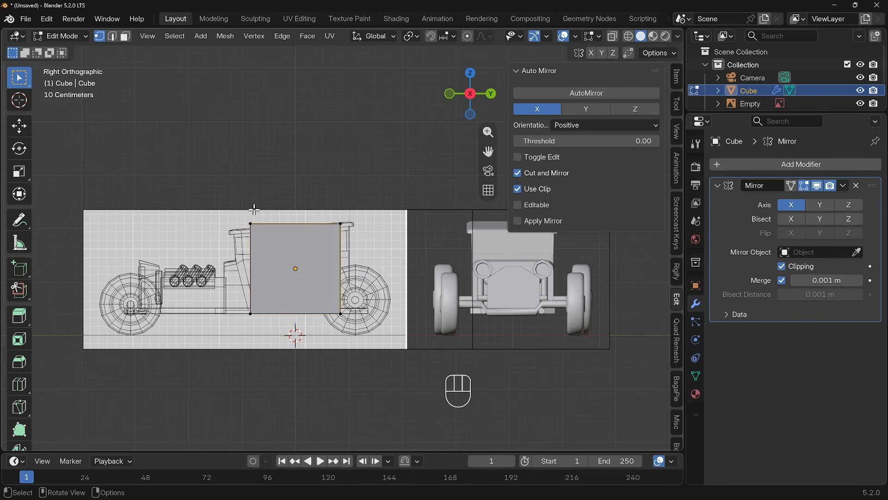
key(alt+z)
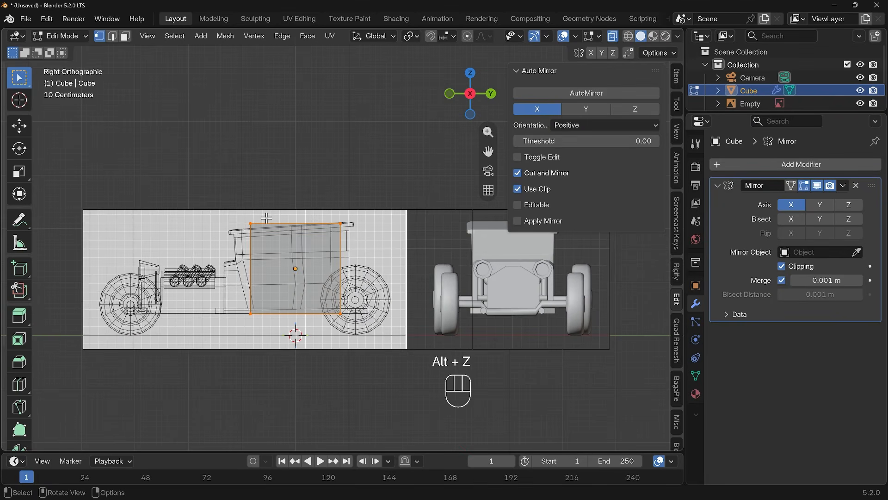
scroll(266, 217, up, 4)
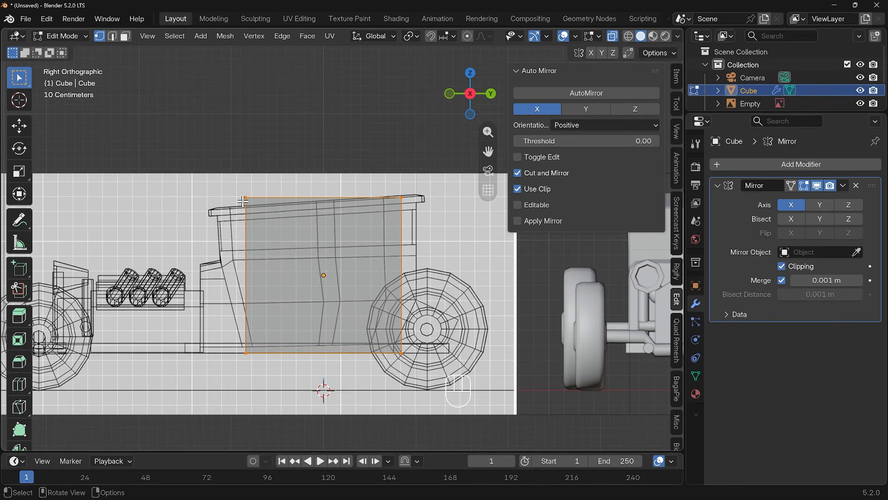
click(285, 202)
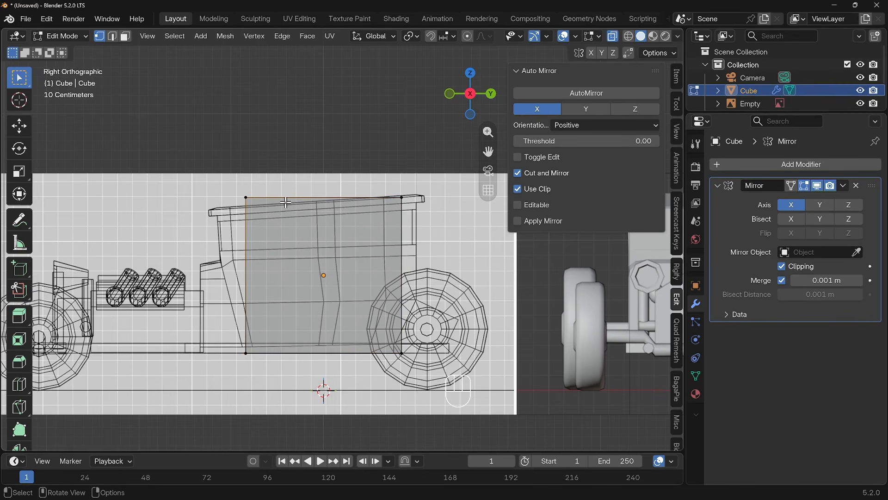
key(g)
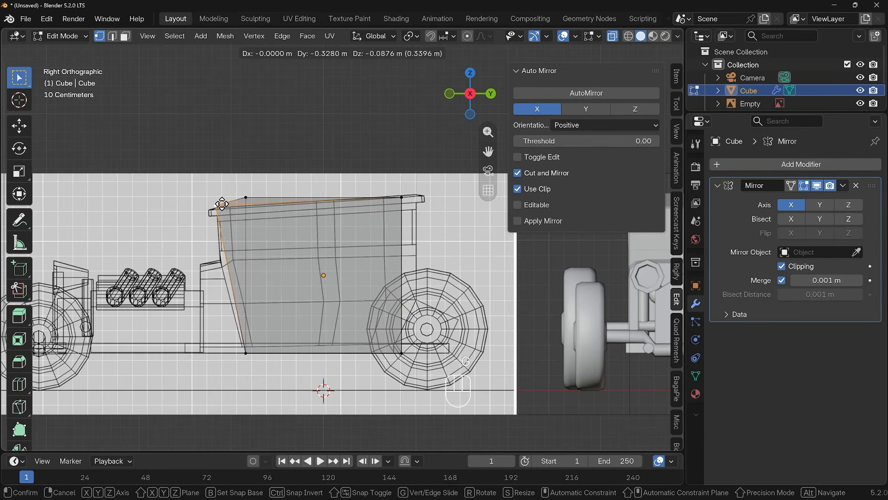
right_click(288, 213)
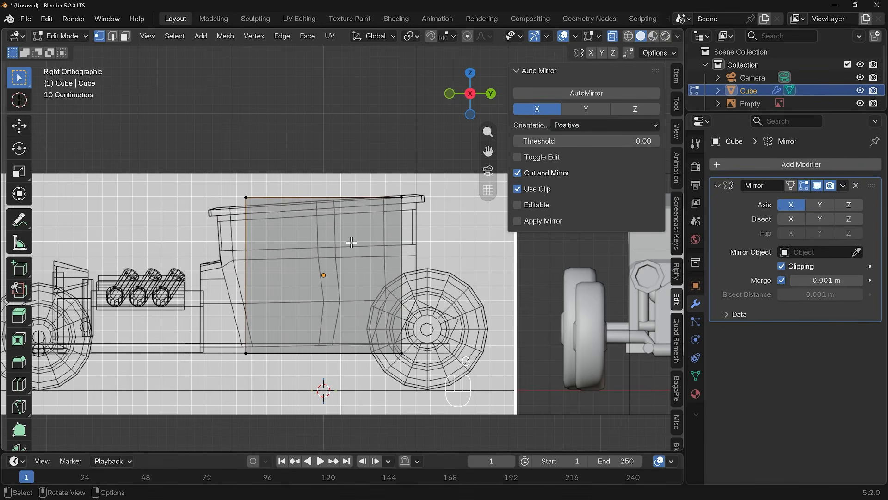
drag(213, 162, 280, 236)
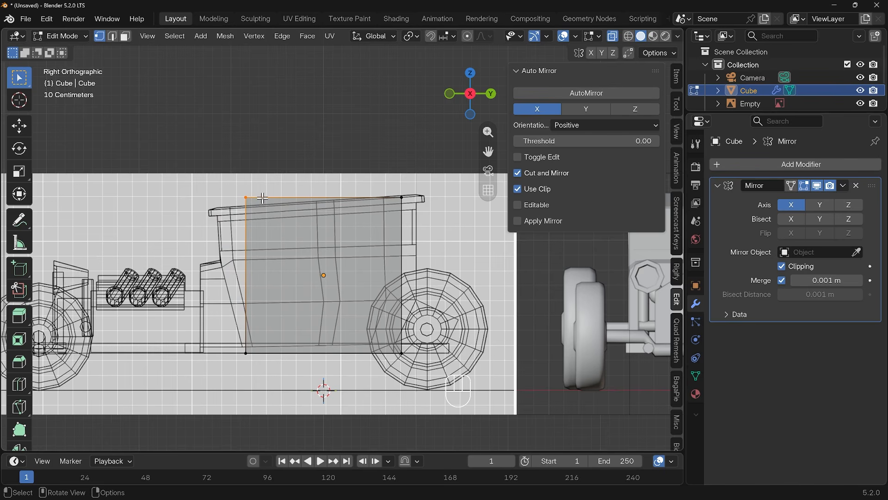
key(g)
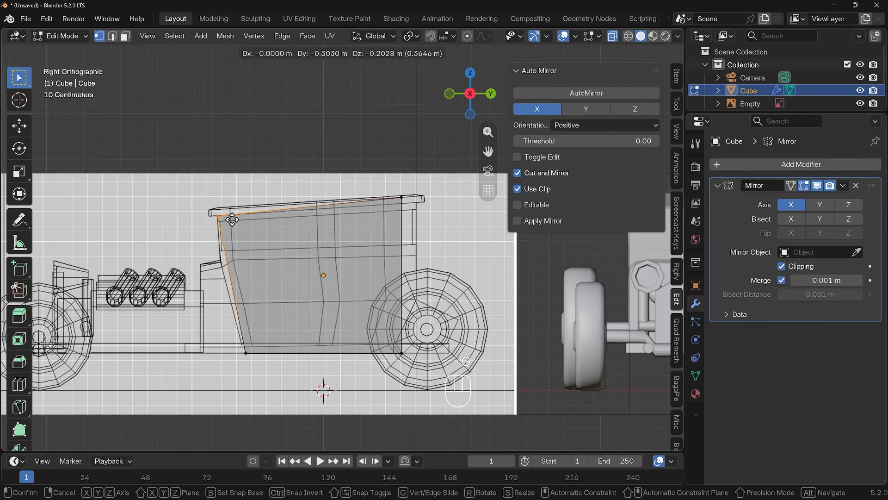
click(350, 200)
Step: Move the cube's top rear edge slightly back to the cab roof's rear corner
click(402, 198)
key(g)
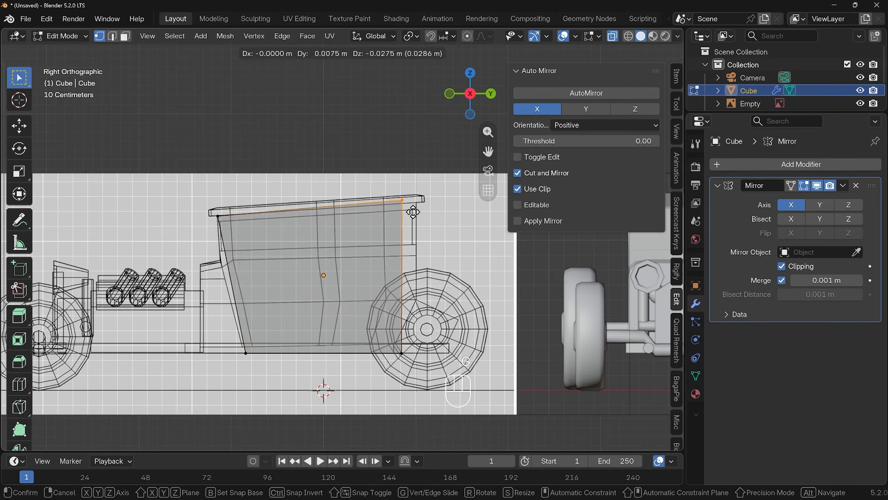
click(427, 213)
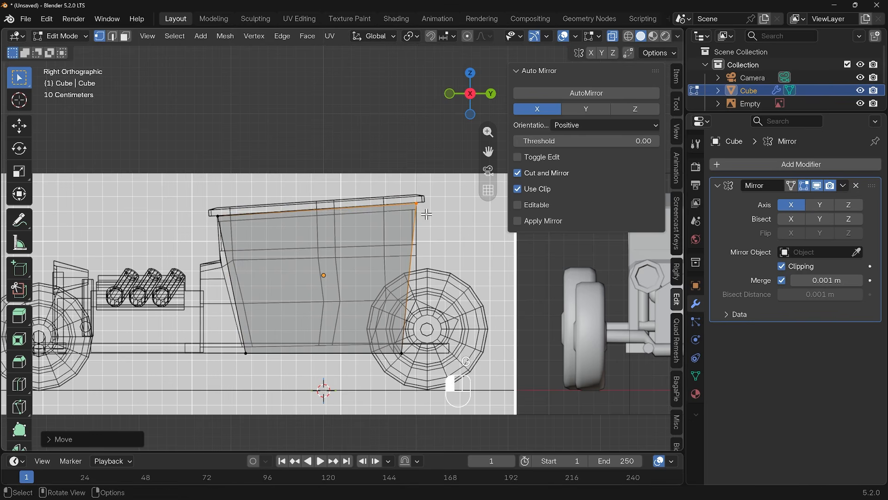
Step: Move the cube's bottom rear edge up and back to the rear wheel's hub
drag(381, 332, 414, 360)
key(g)
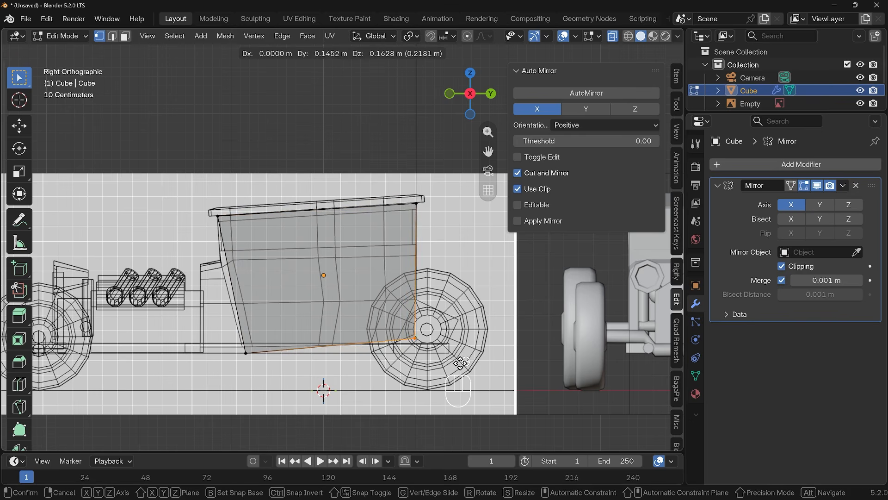
click(462, 366)
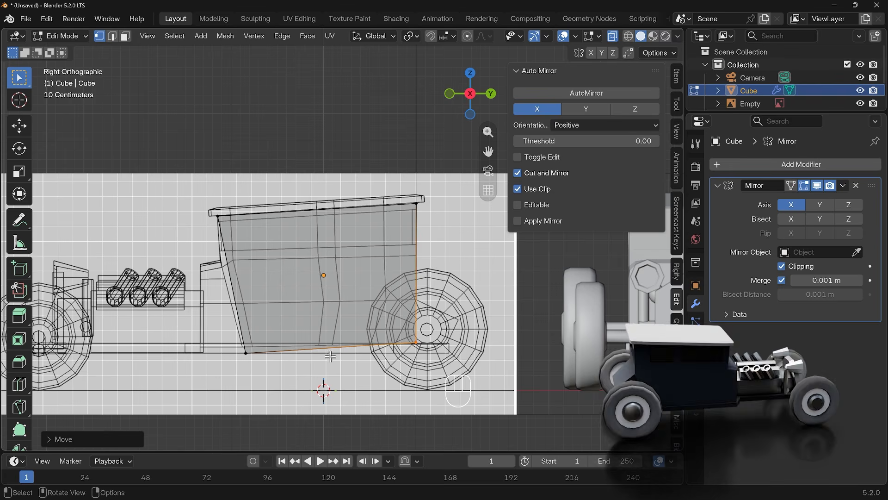
Step: Move the cube's bottom front edge forward and up to follow the cab outline
drag(224, 340, 248, 349)
key(g)
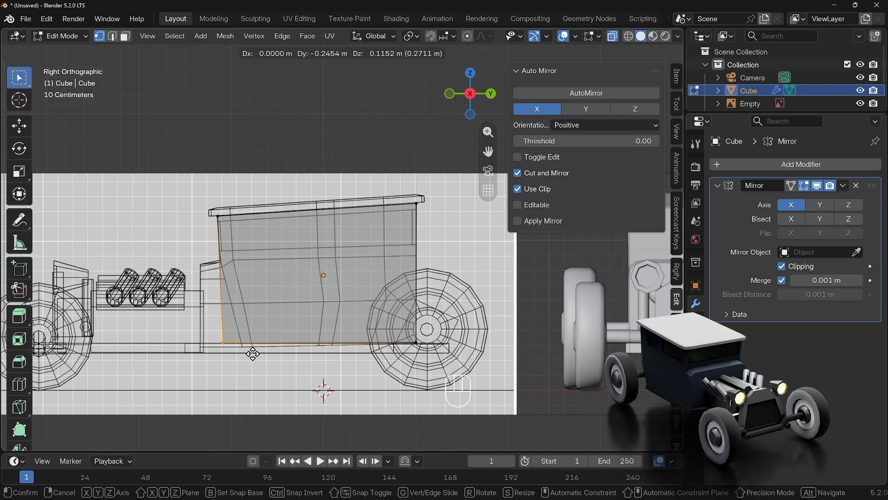
click(253, 354)
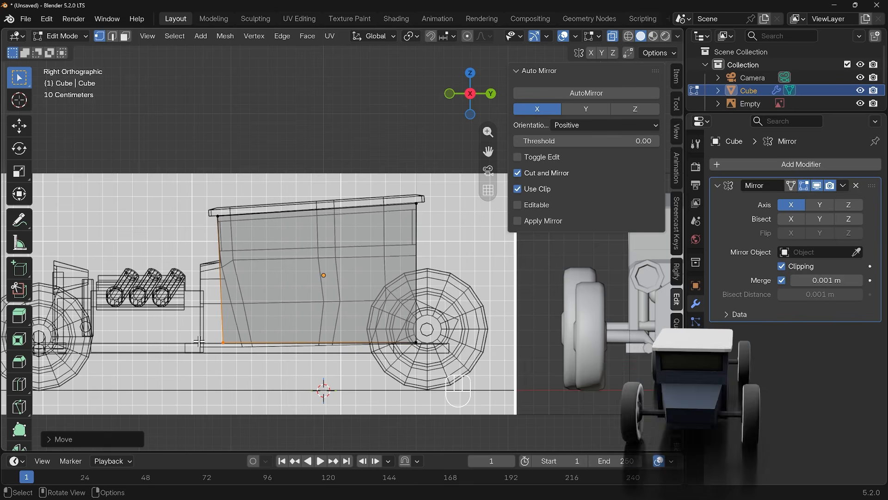
Step: In front view, move the cube's outer side vertices inward along X to match the body width, then leave Edit Mode
key(KP_1)
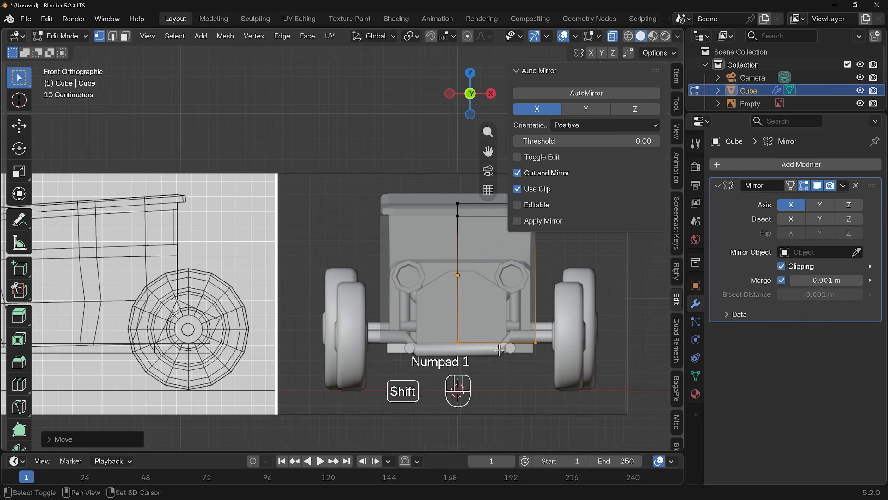
shift+middle_drag(435, 349, 401, 347)
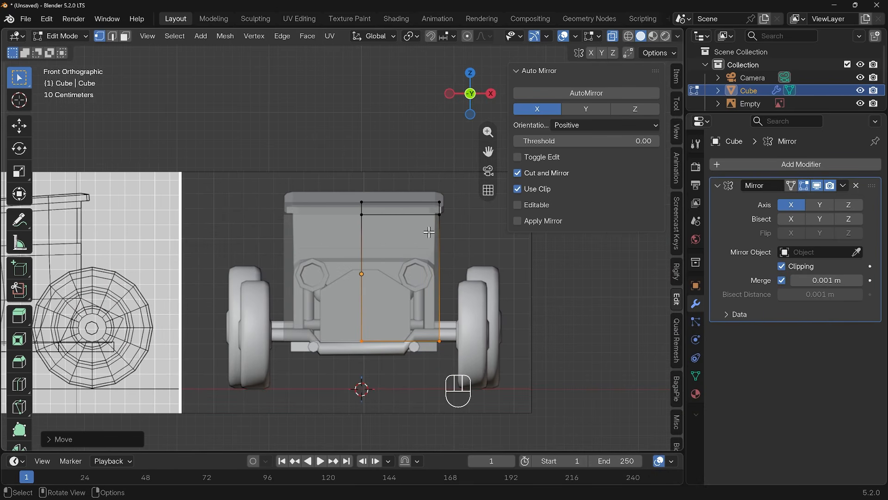
drag(431, 185, 461, 380)
key(g)
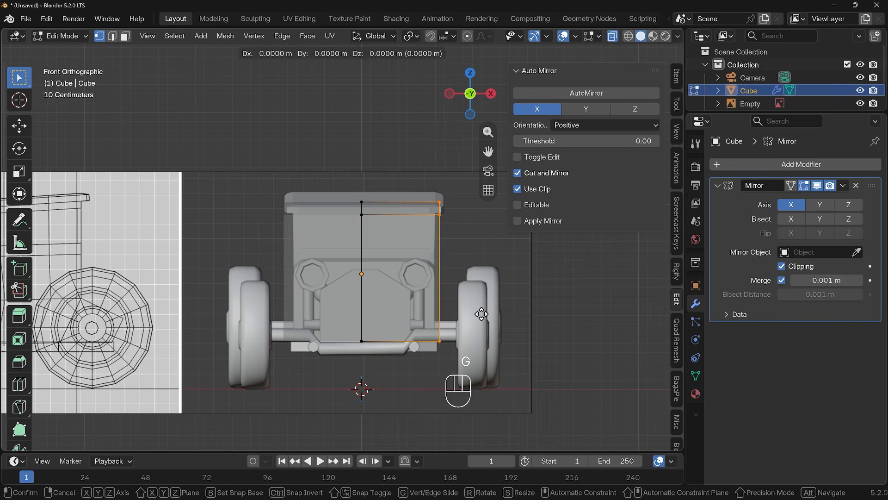
key(x)
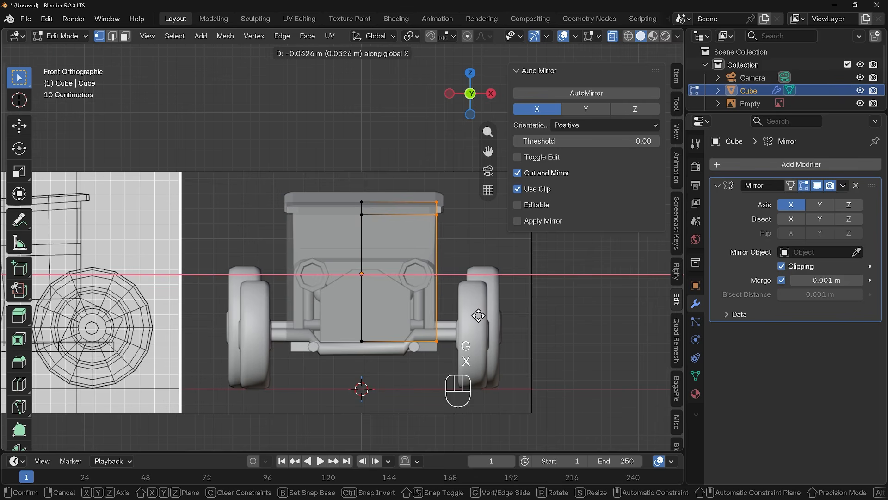
click(477, 316)
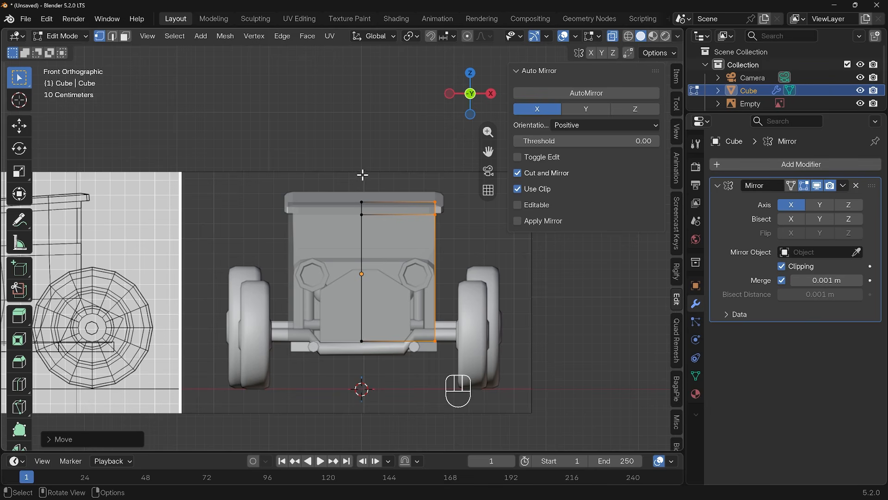
key(Tab)
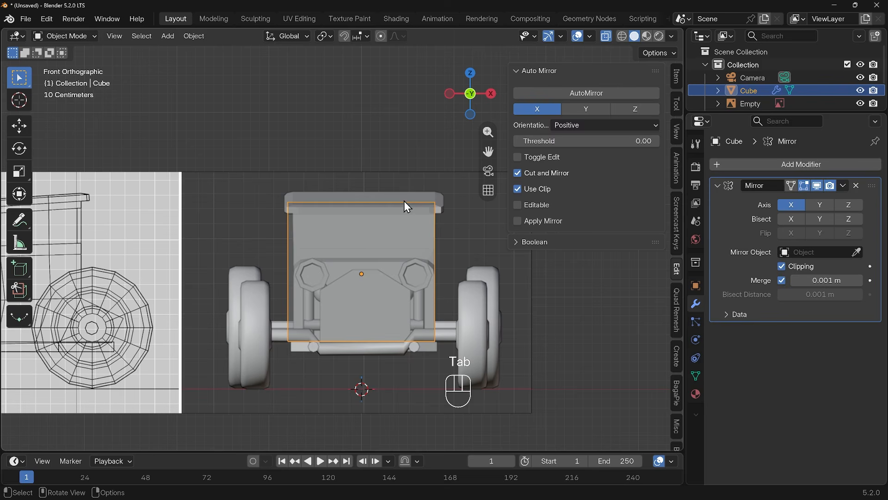
Step: Move the front reference image slightly along the X axis
click(387, 185)
key(g)
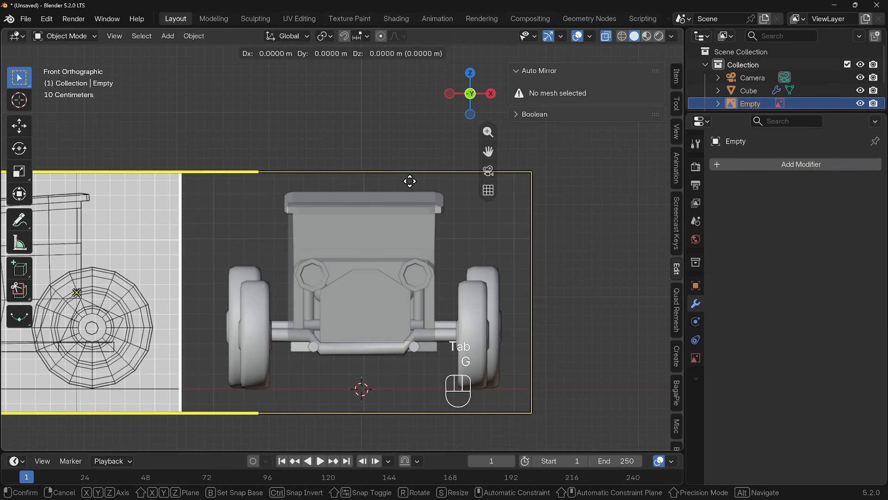
key(x)
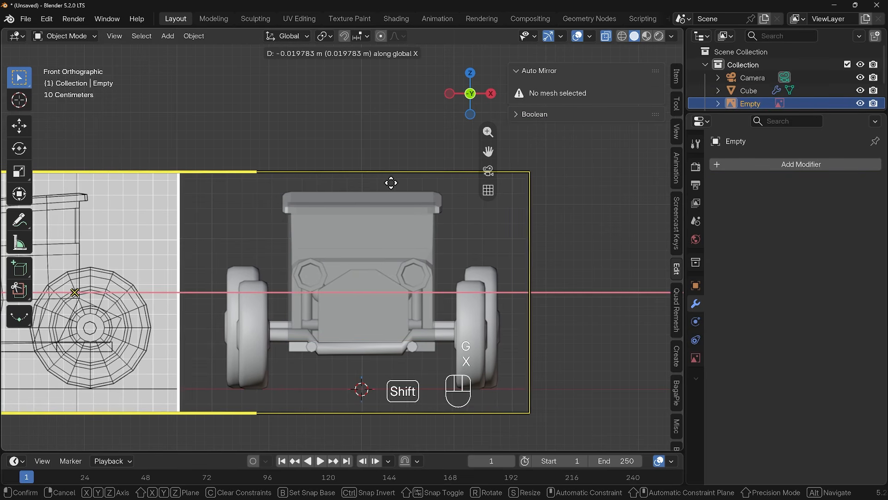
click(387, 183)
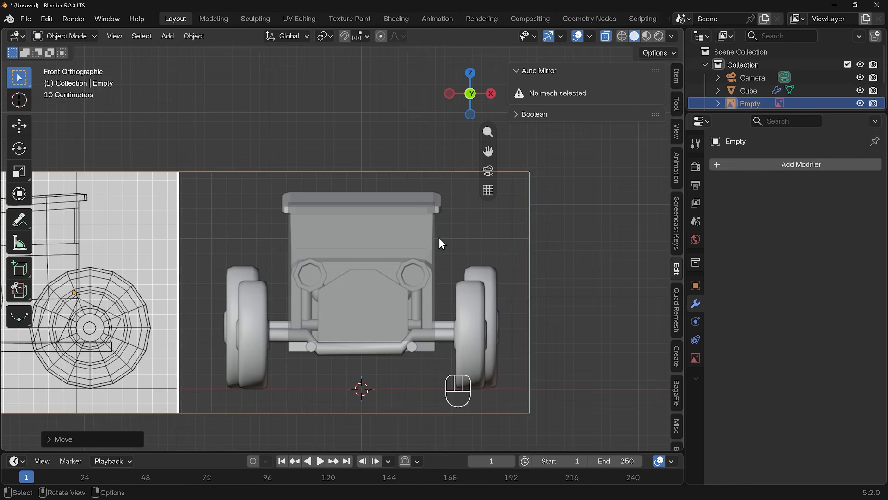
Step: Enable opacity on the front reference image and lower it to about 0.26
middle_drag(551, 279, 472, 300)
scroll(468, 292, down, 3)
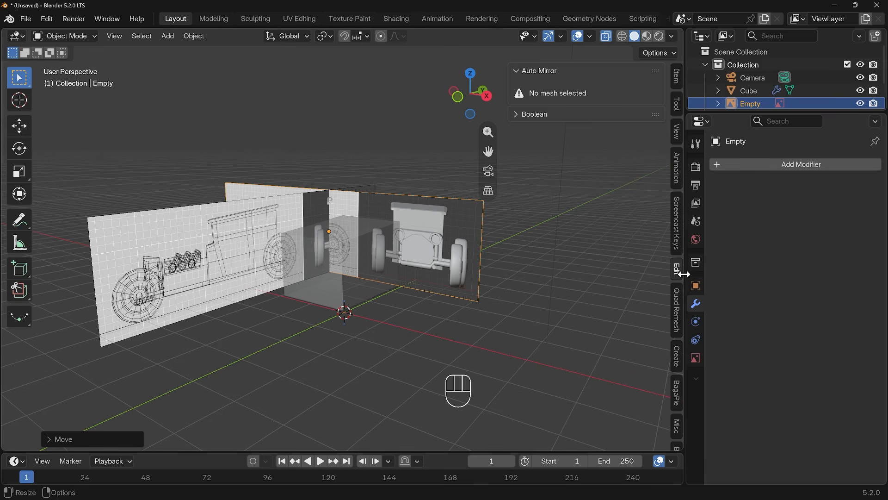
click(698, 359)
click(782, 315)
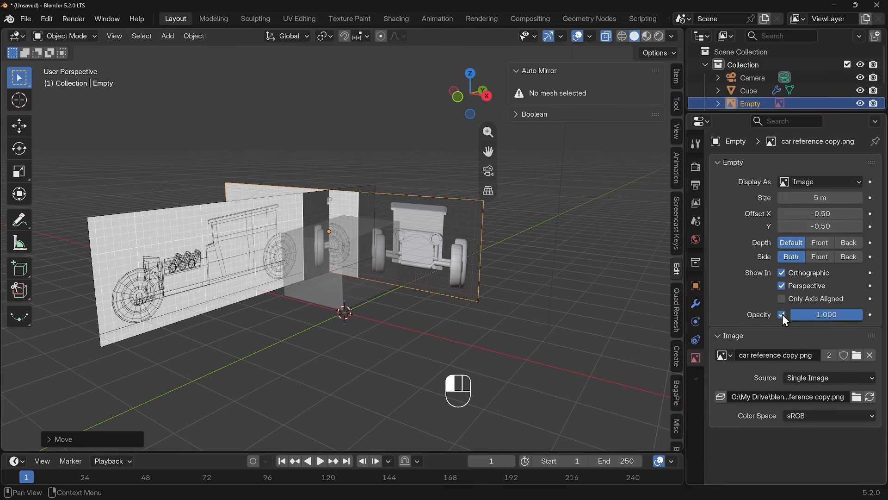
mouse_move(824, 315)
mouse_down()
mouse_move(799, 315)
mouse_move(809, 314)
mouse_up()
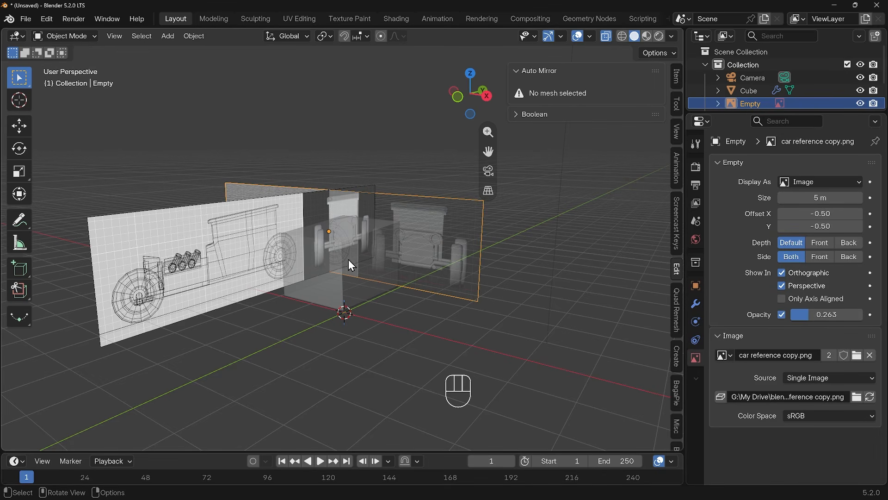
Step: Select the side reference image, enable its opacity and set it to about 0.44
click(214, 270)
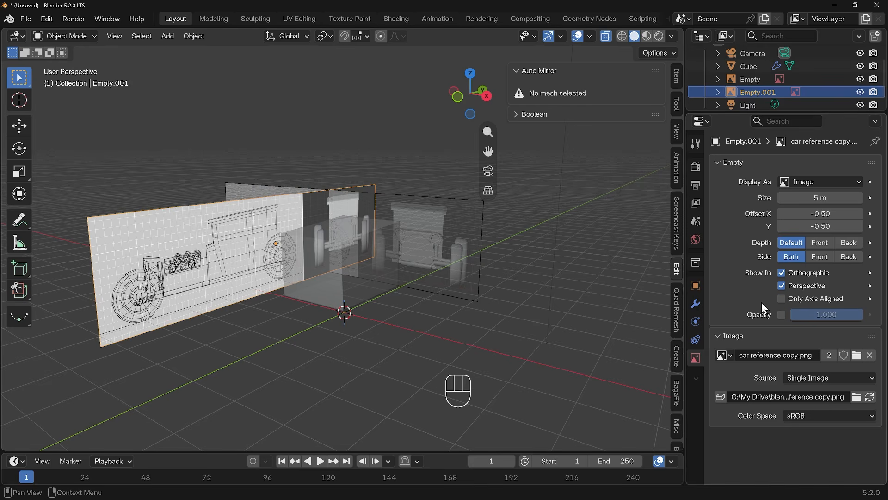
click(782, 315)
drag(848, 313, 822, 314)
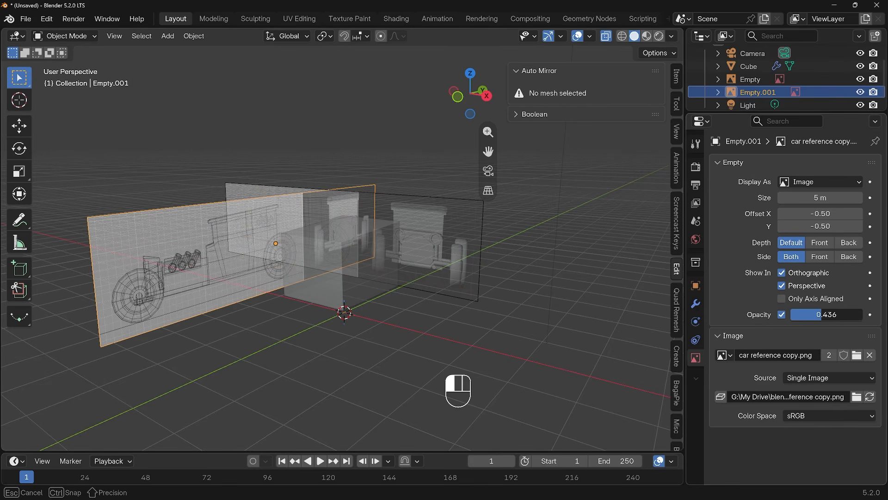
Step: Select the cube, switch to side view, enter Edit Mode and add a horizontal loop cut slid up near the cab top
middle_drag(259, 250, 222, 259)
middle_drag(346, 283, 351, 270)
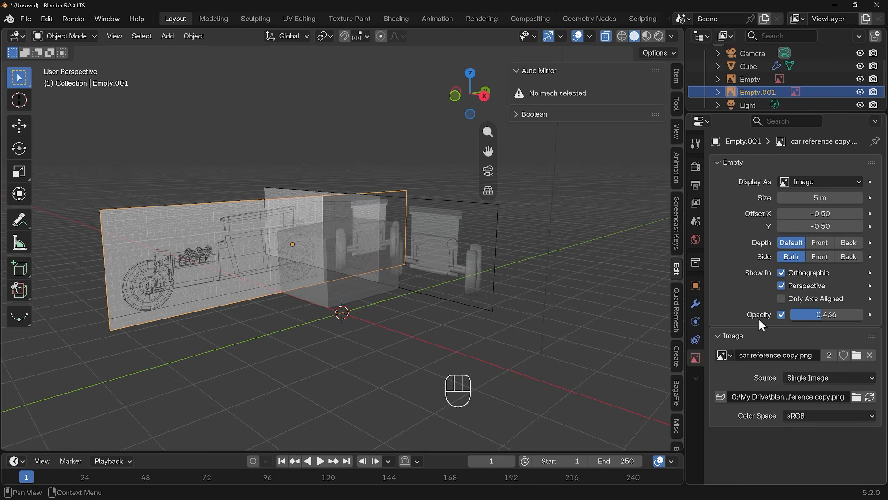
click(356, 291)
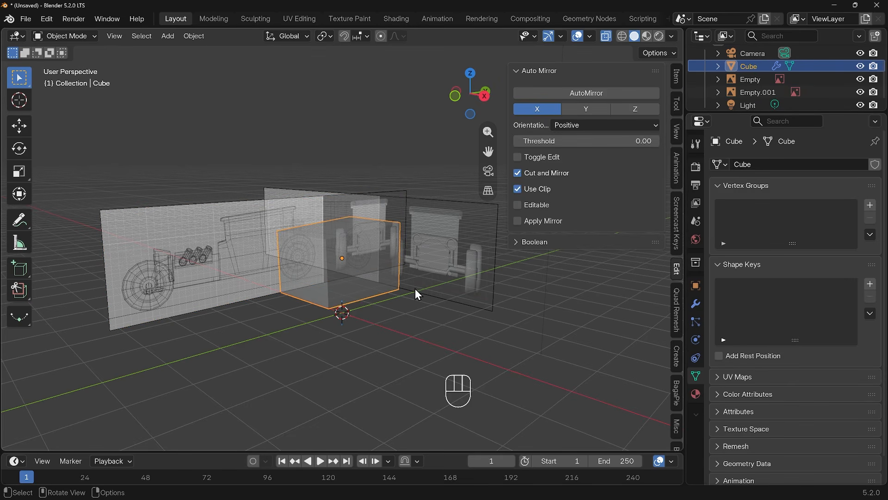
key(KP_3)
scroll(338, 278, up, 5)
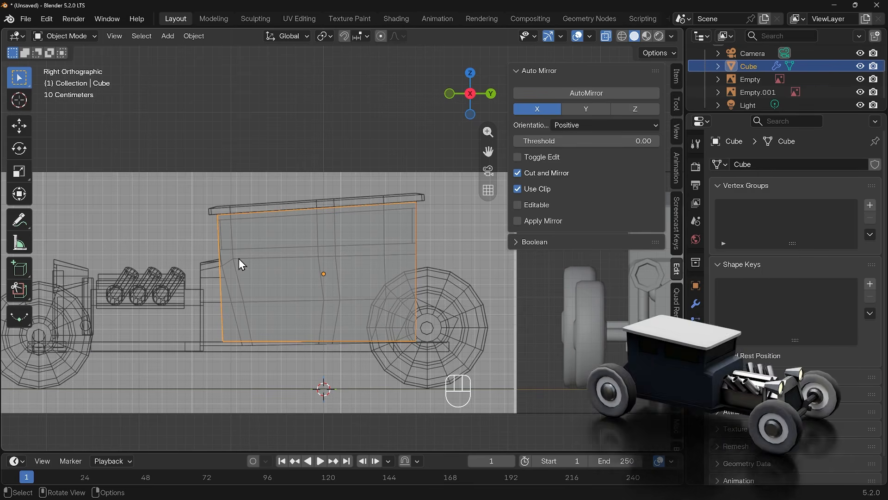
key(ctrl+r)
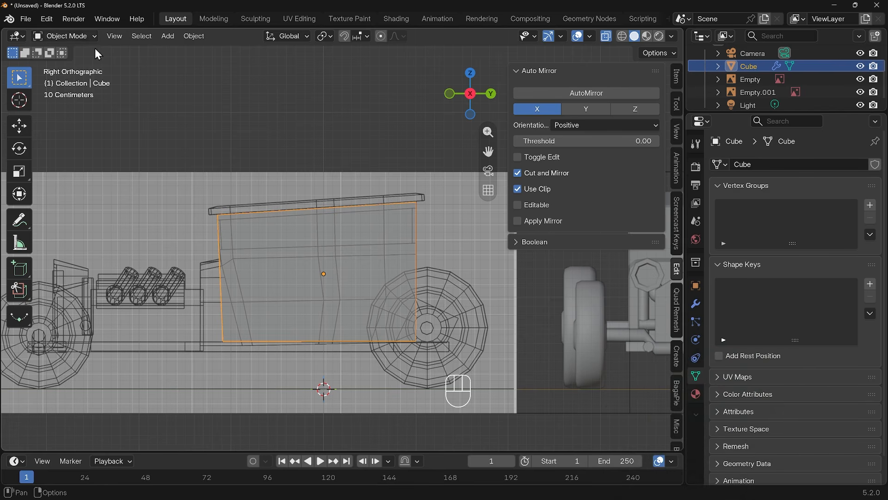
key(Tab)
key(ctrl+r)
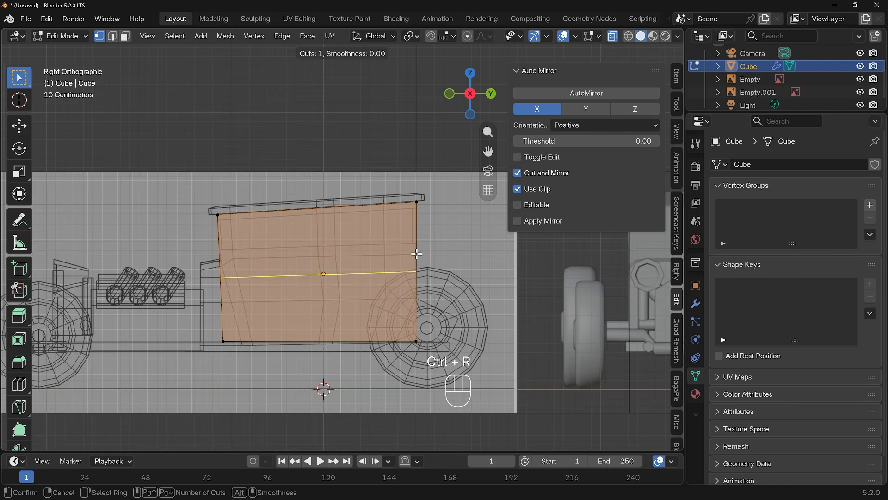
click(237, 277)
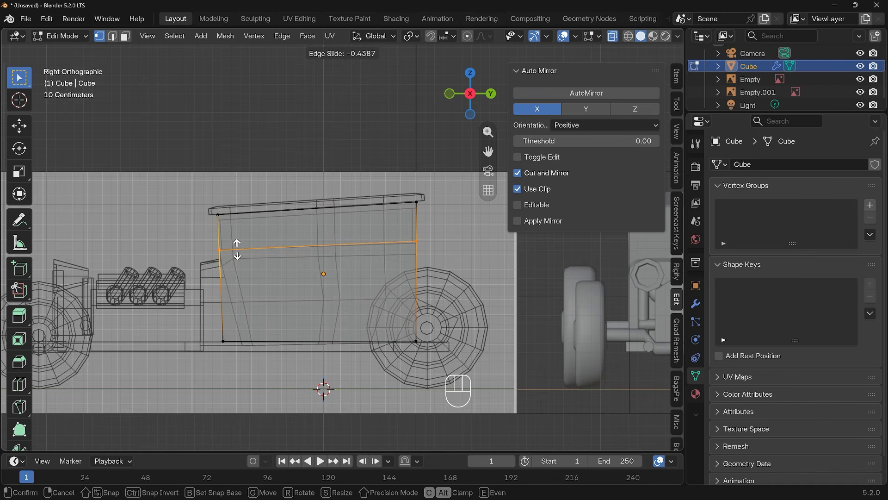
click(237, 249)
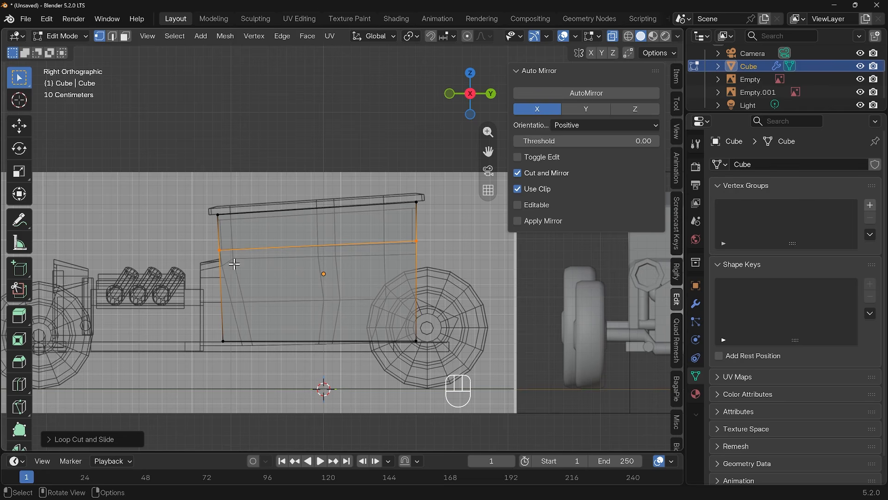
Step: Add a second horizontal loop cut on the cube just below the first one
key(ctrl+r)
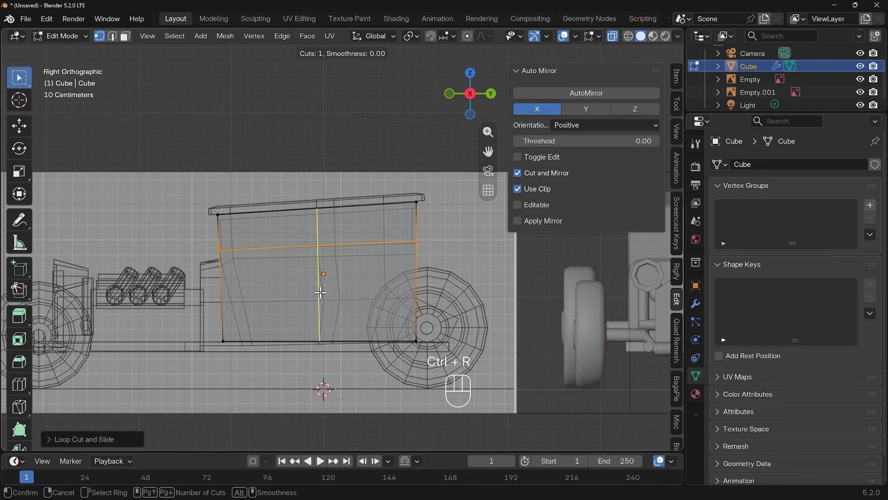
click(232, 296)
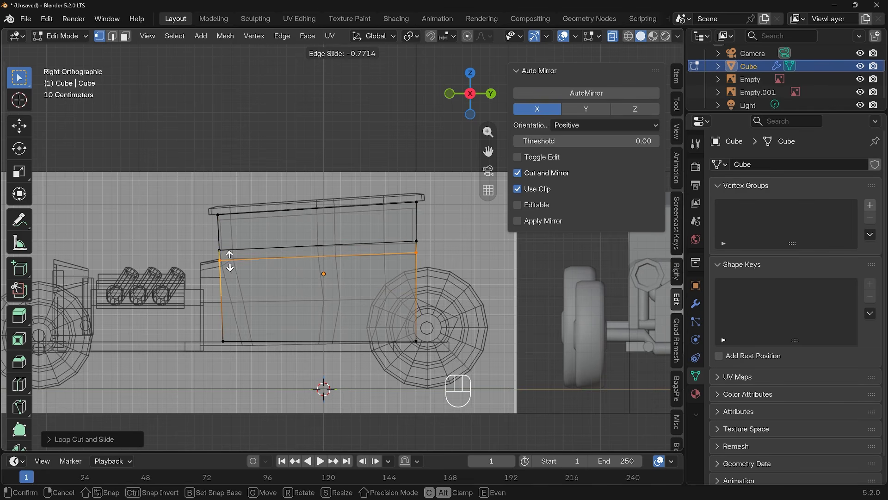
click(230, 260)
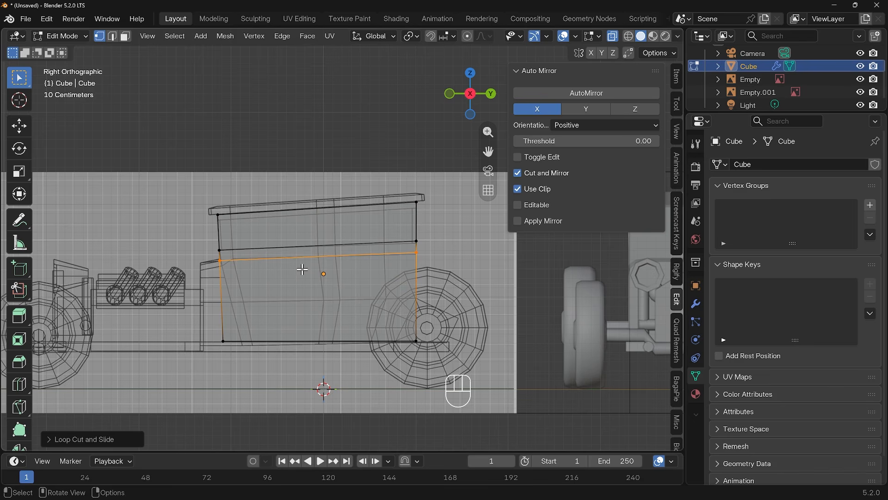
Step: In face mode, extrude the cube's lower front face slightly forward toward the hood
middle_drag(265, 293, 299, 320)
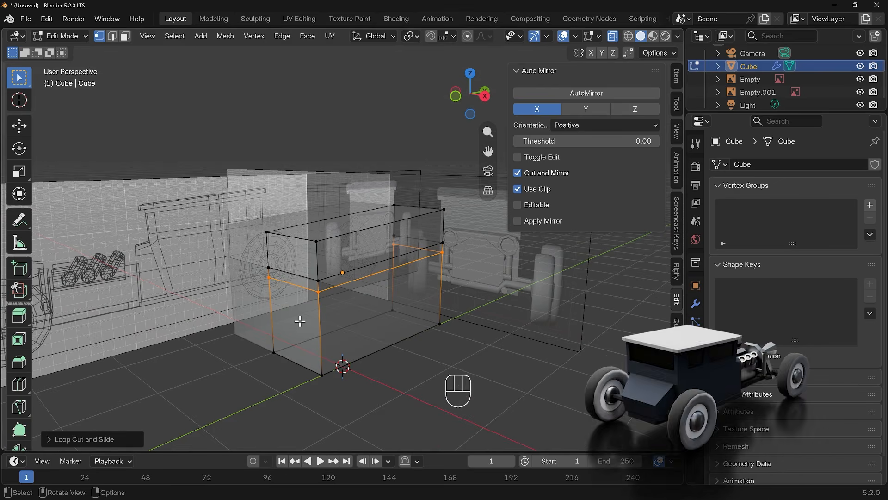
key(3)
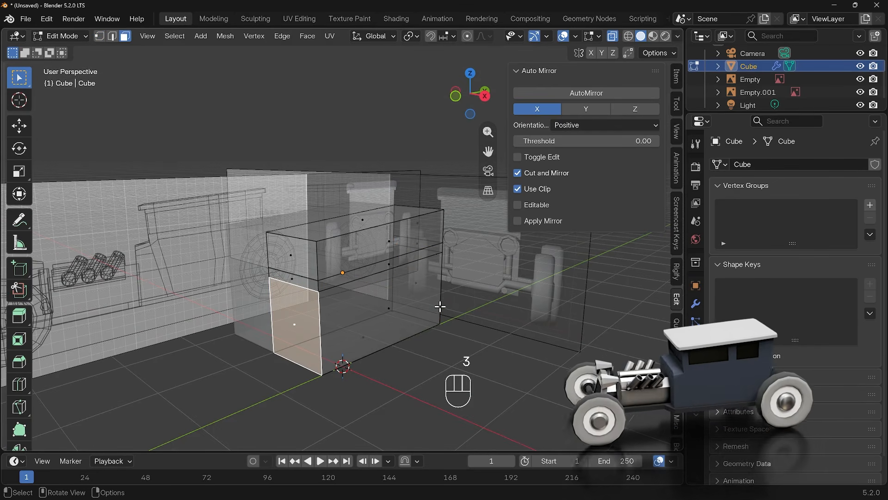
key(KP_3)
key(e)
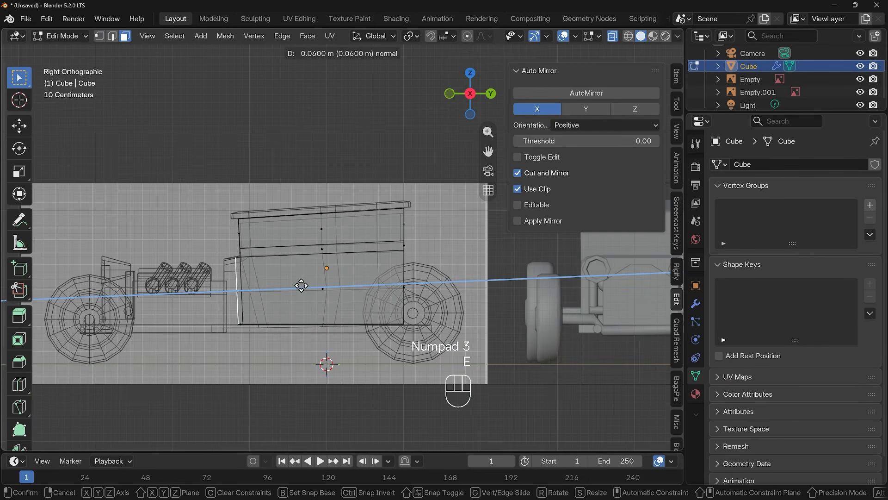
click(288, 285)
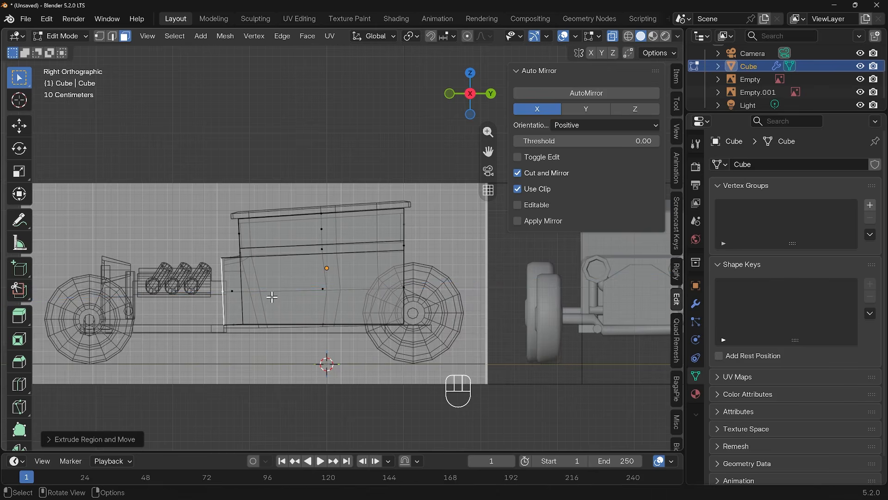
Step: Box-select the extruded bottom front vertex and move it slightly along Z to the frame line
scroll(291, 301, up, 3)
scroll(298, 316, up, 2)
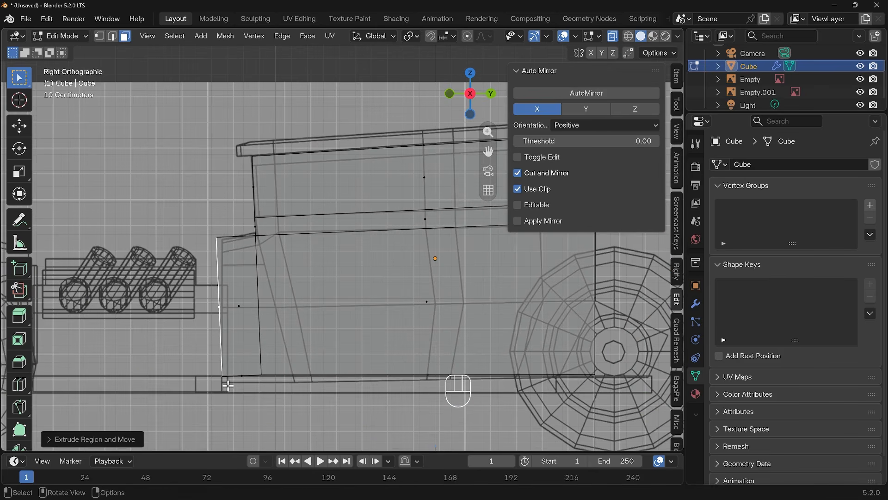
key(1)
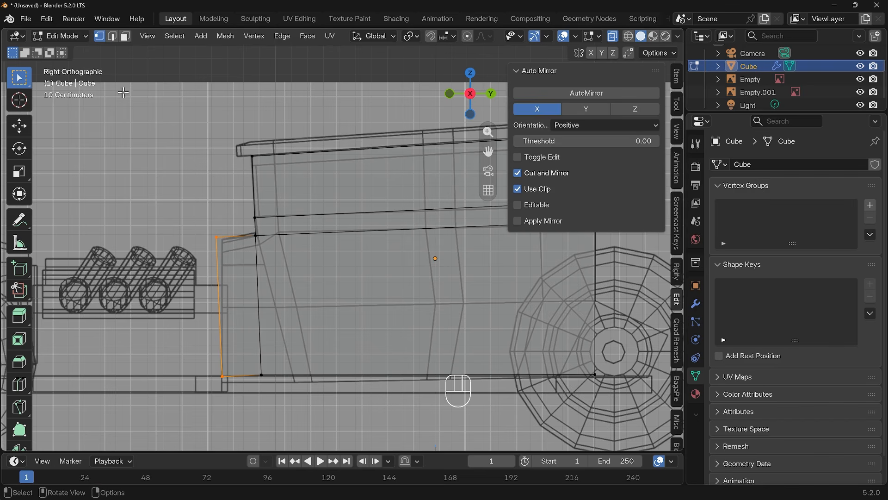
key(b)
drag(215, 364, 253, 383)
key(g)
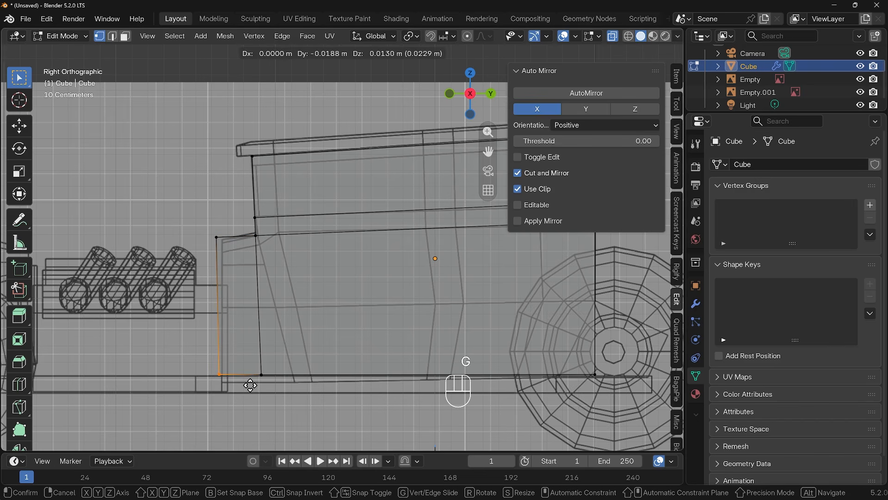
key(z)
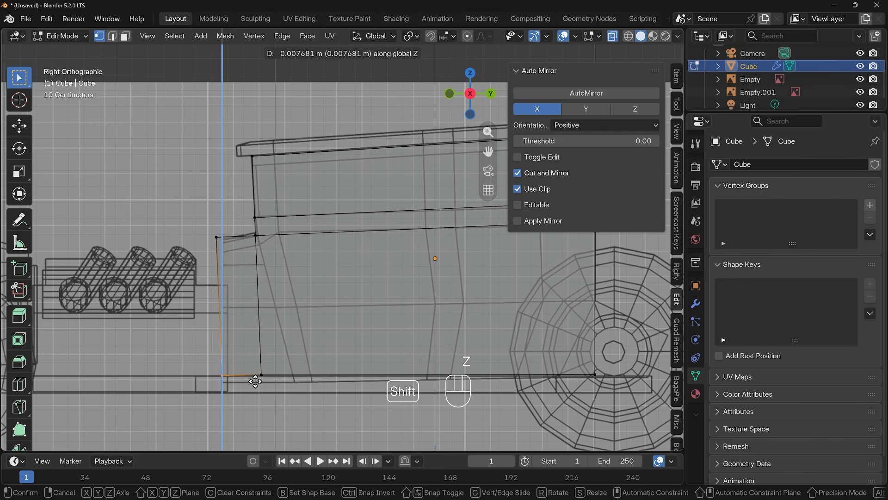
shift+click(257, 378)
Step: Move the extruded top front vertex slightly back and down to follow the hood outline
click(217, 238)
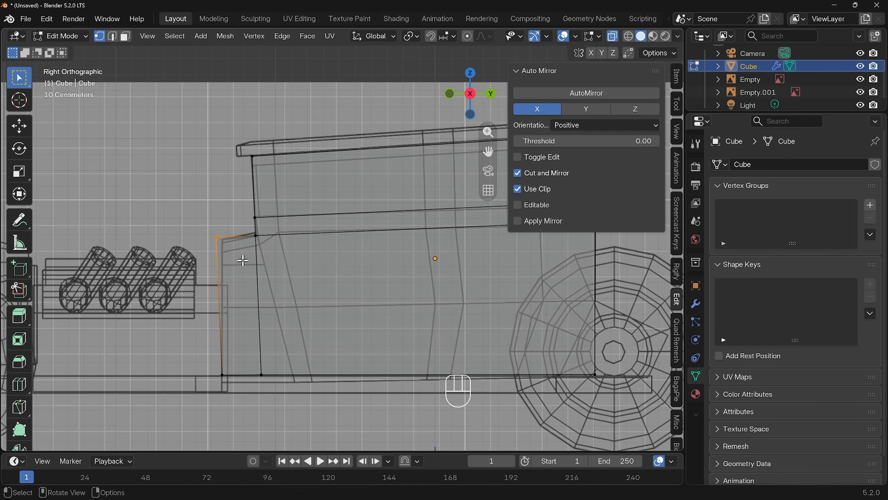
key(g)
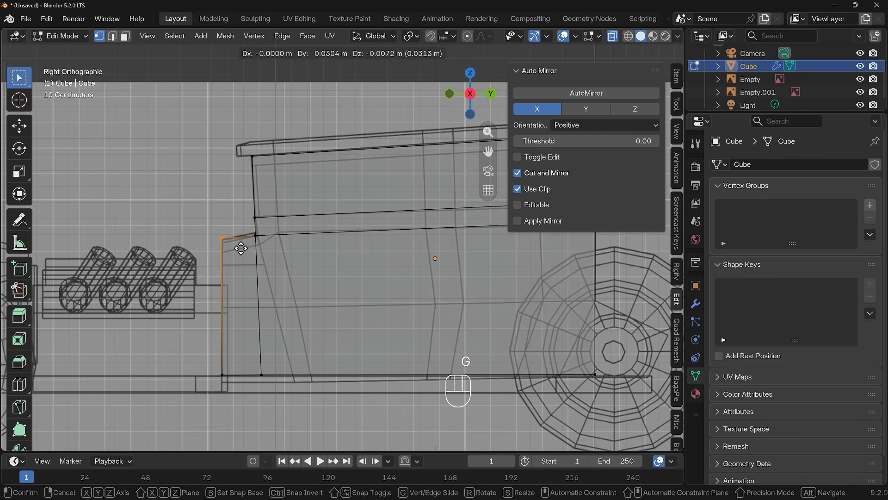
click(241, 249)
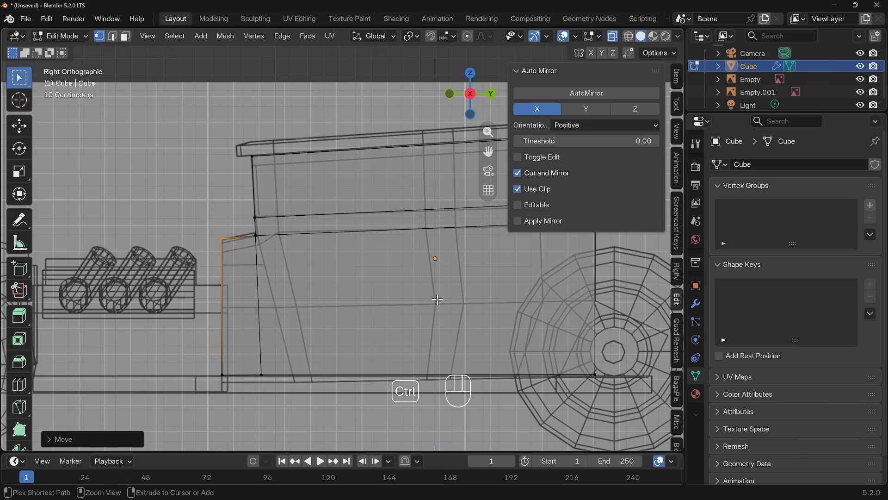
Step: Add a horizontal loop cut through the middle of the lower body
key(ctrl+r)
click(235, 306)
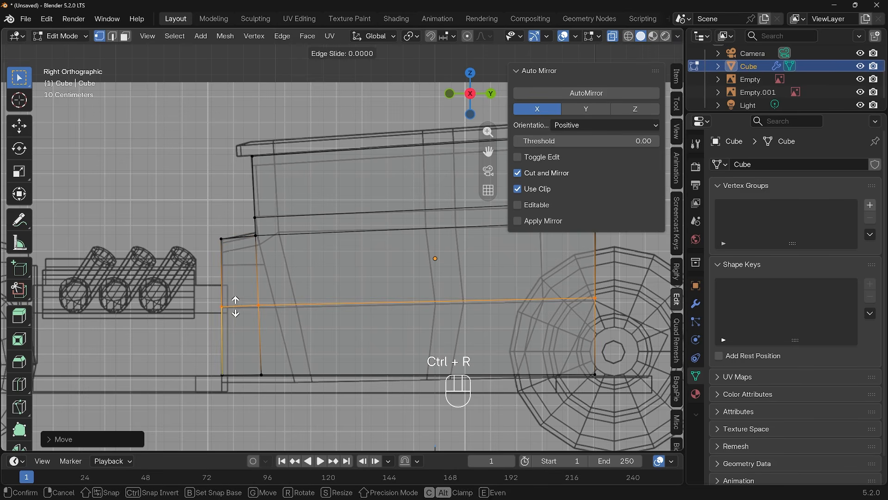
click(235, 306)
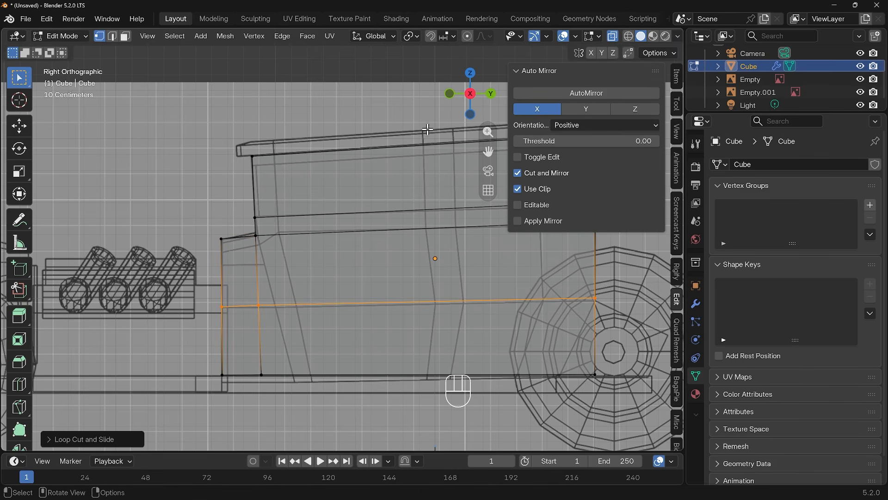
Step: Add a vertical loop cut through the middle of the cabin
key(ctrl+r)
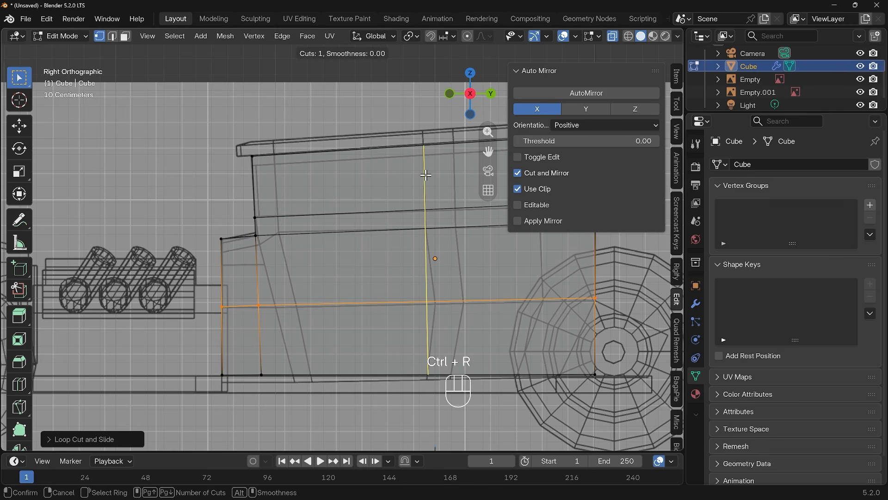
click(426, 175)
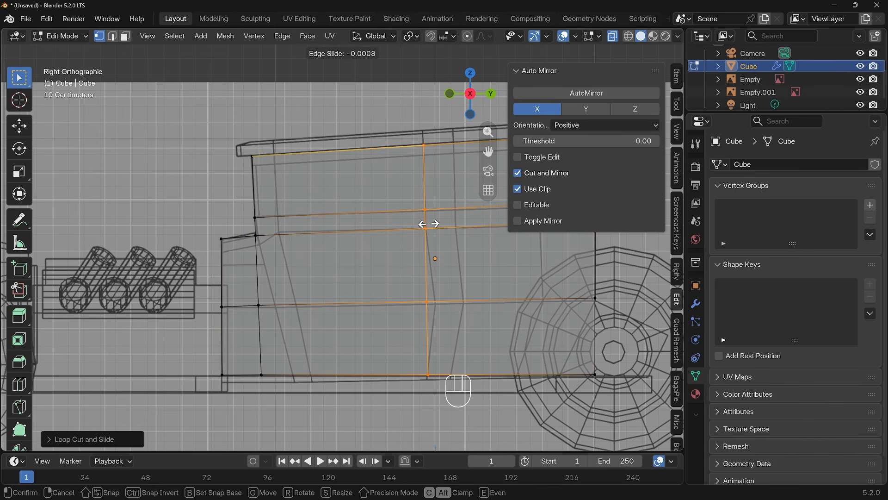
click(429, 224)
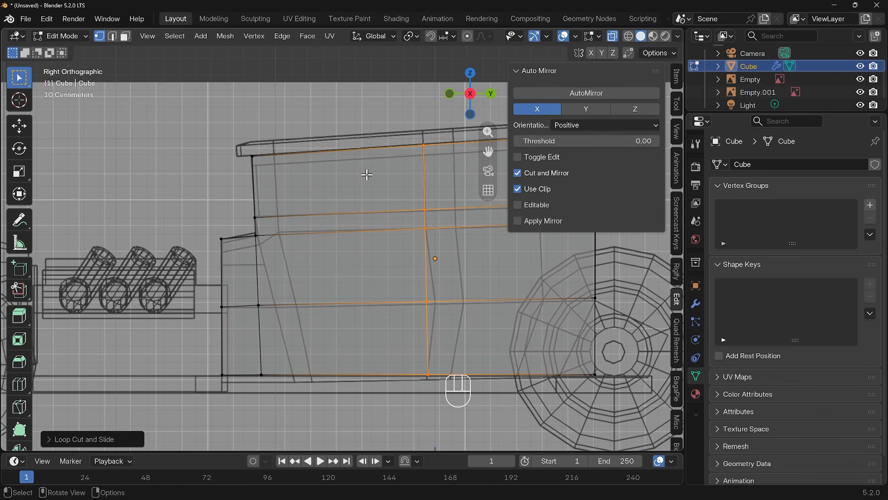
Step: Add a second vertical loop cut in the cabin's rear half and slide it forward
key(ctrl+r)
click(456, 192)
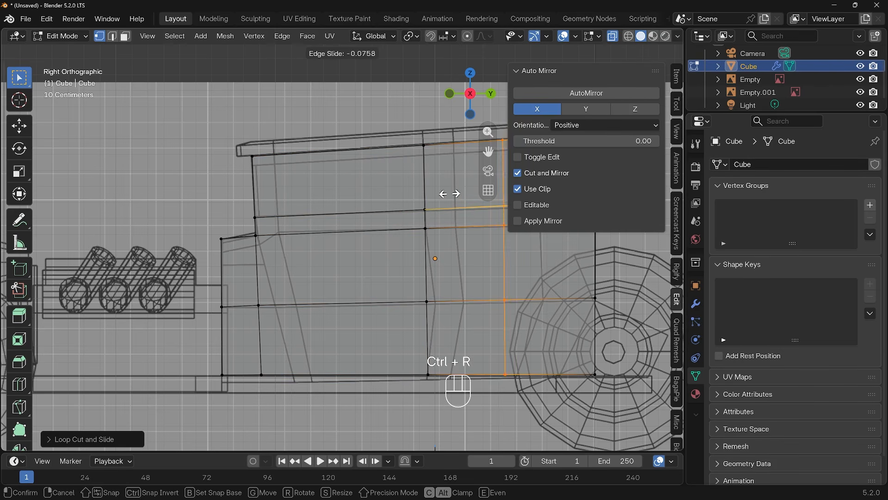
click(403, 194)
Step: Add a vertical loop cut in the cabin's front half and slide it toward the front
shift+middle_drag(454, 205, 306, 224)
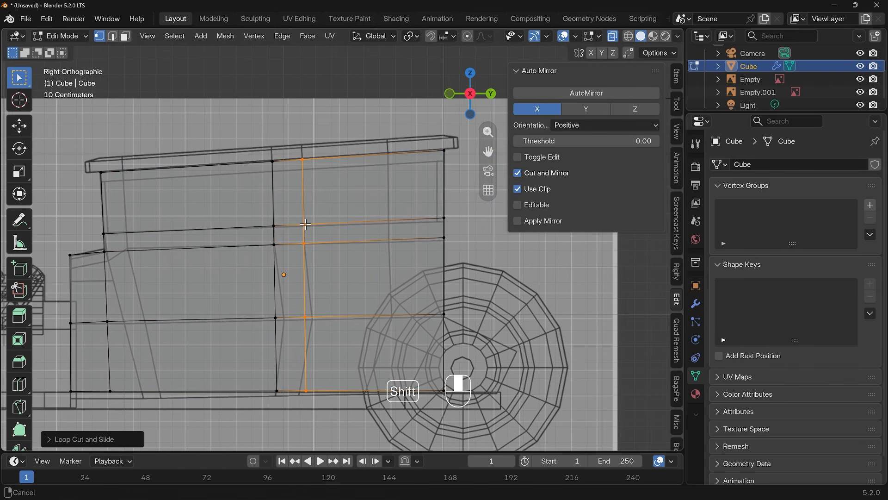
key(ctrl+r)
click(136, 186)
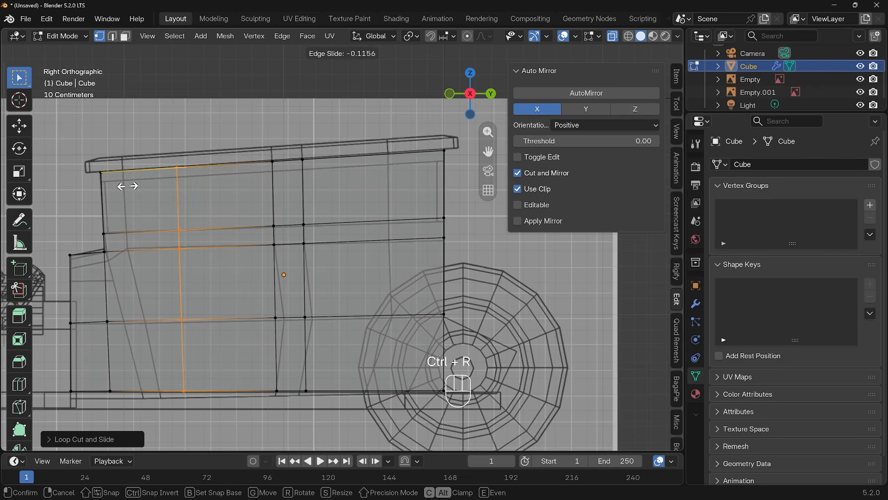
click(84, 191)
Step: Add a vertical loop cut near the cabin's rear edge
middle_drag(341, 232, 376, 281)
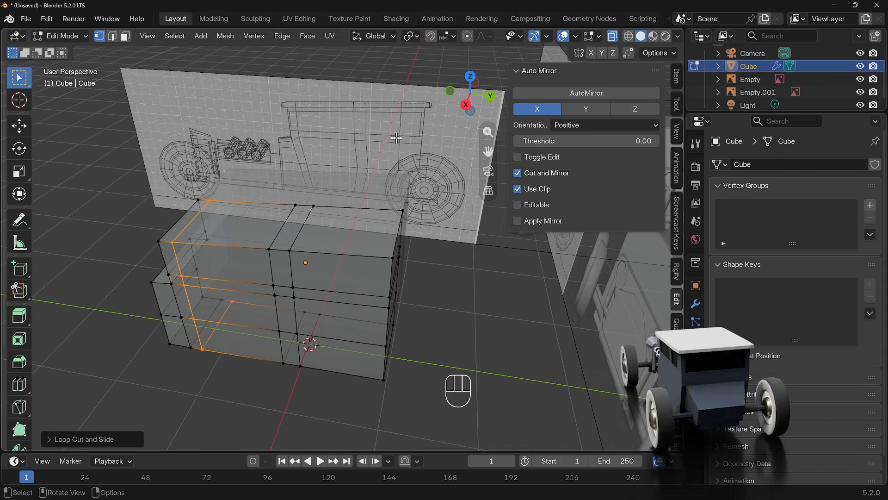
key(KP_3)
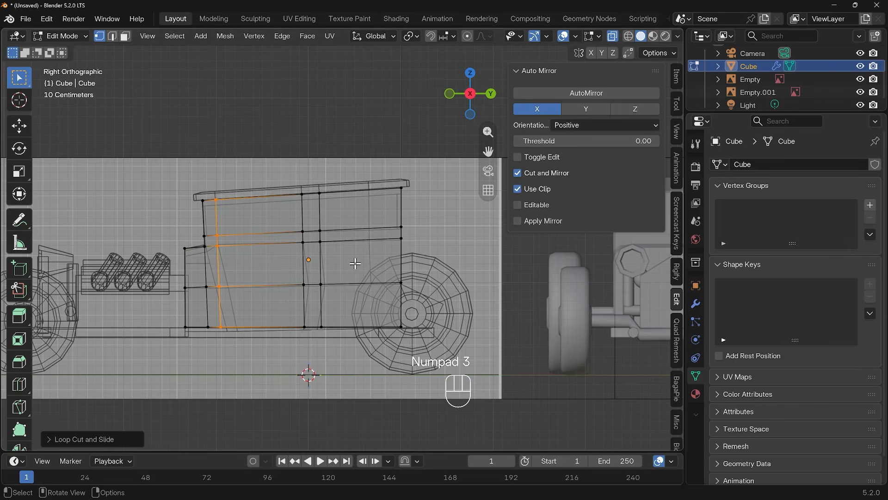
key(ctrl+r)
click(355, 193)
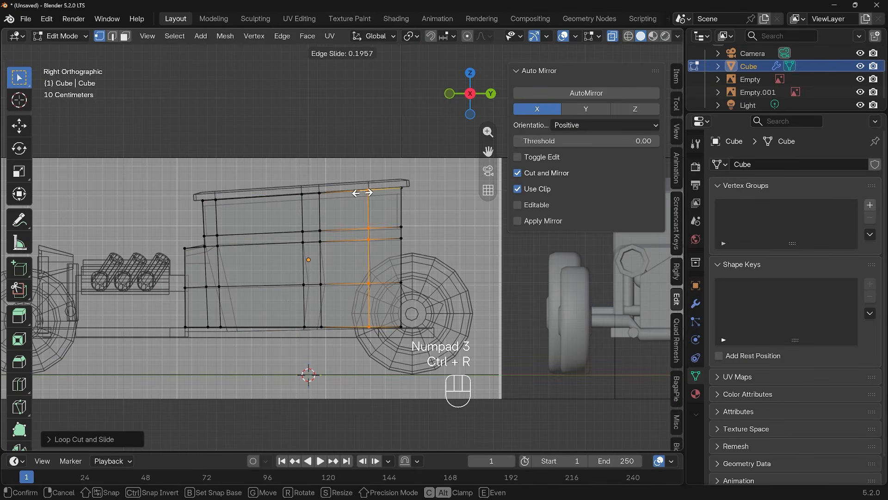
click(357, 197)
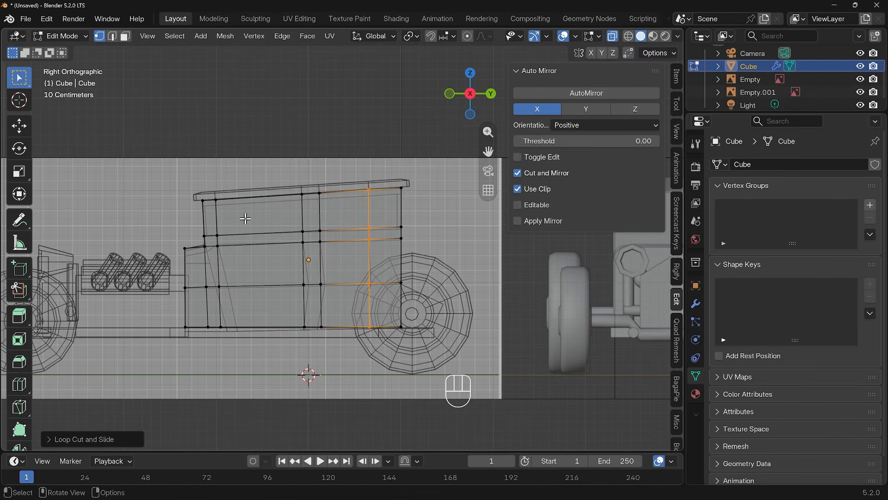
Step: Add a horizontal loop cut near the top of the cabin and slide it slightly up
key(ctrl+r)
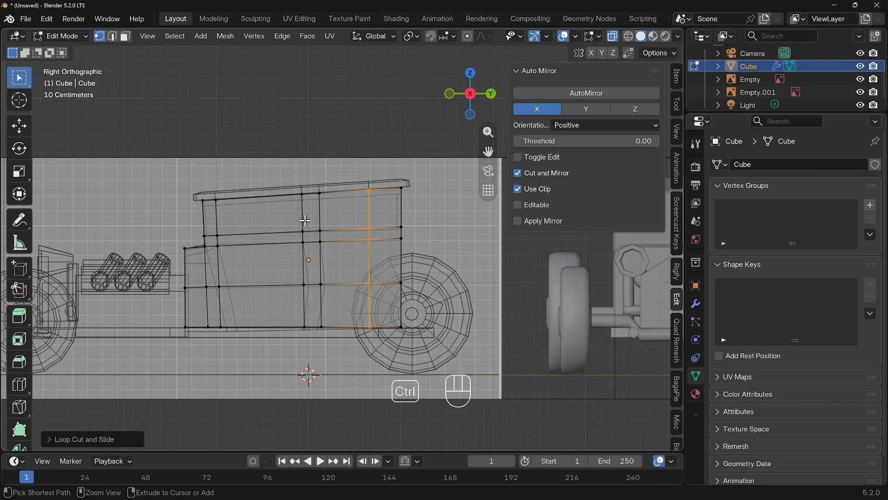
click(305, 221)
click(304, 212)
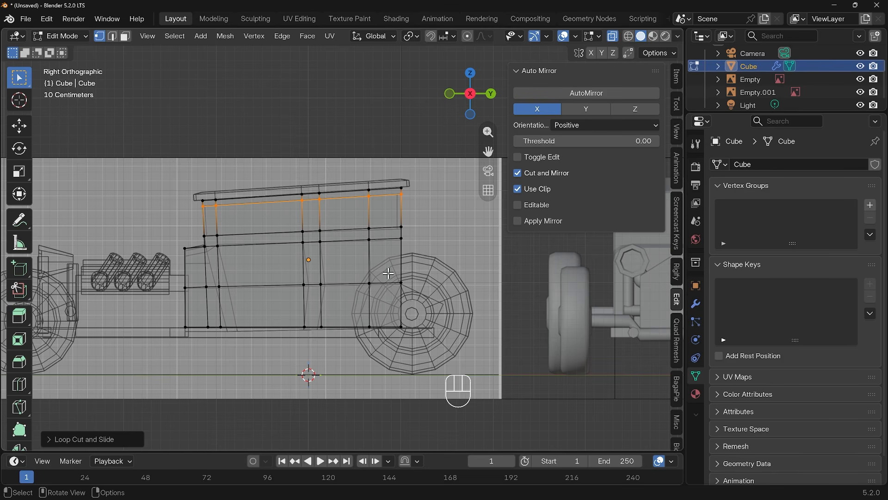
Step: Select the rear vertex on the middle horizontal loop and move it up along Z
click(403, 283)
key(g)
key(z)
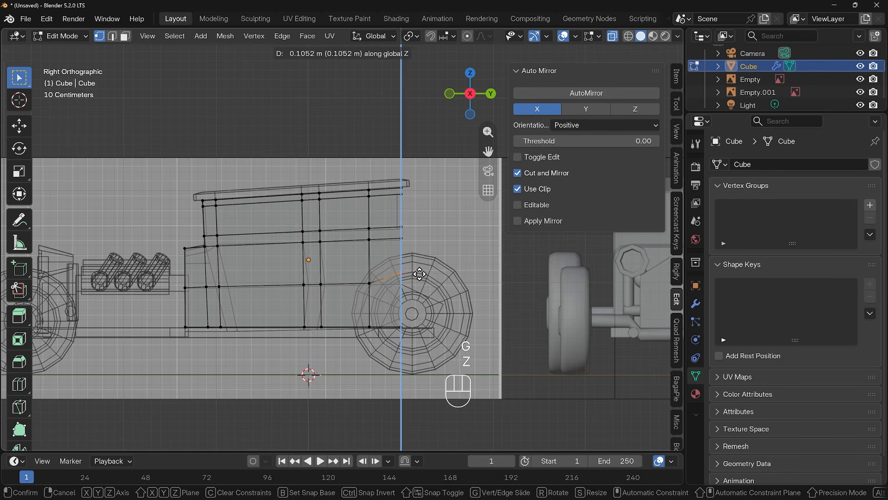
click(419, 269)
Step: In face mode, select the lower rear face and extrude it backward over the rear wheel
key(3)
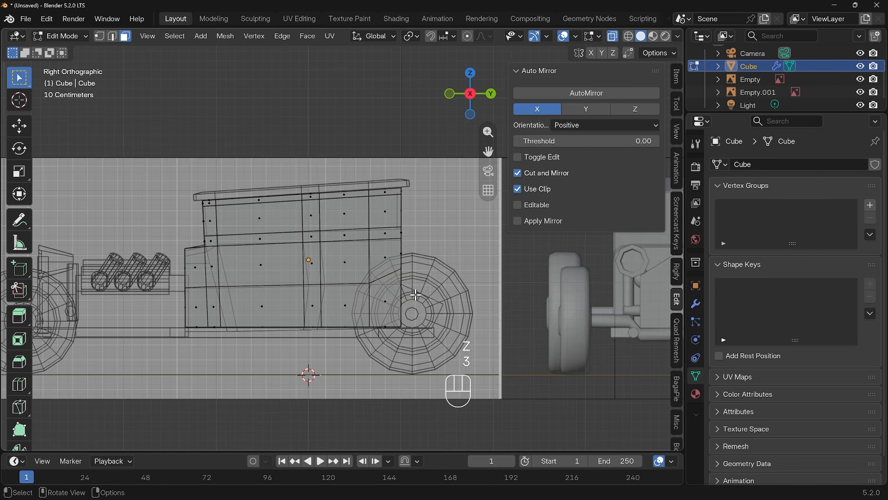
drag(403, 290, 408, 307)
middle_drag(408, 306, 438, 306)
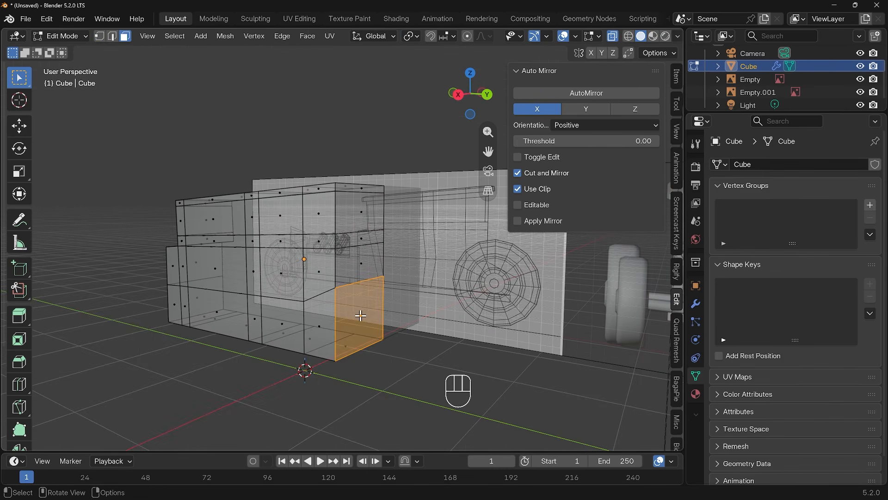
key(KP_3)
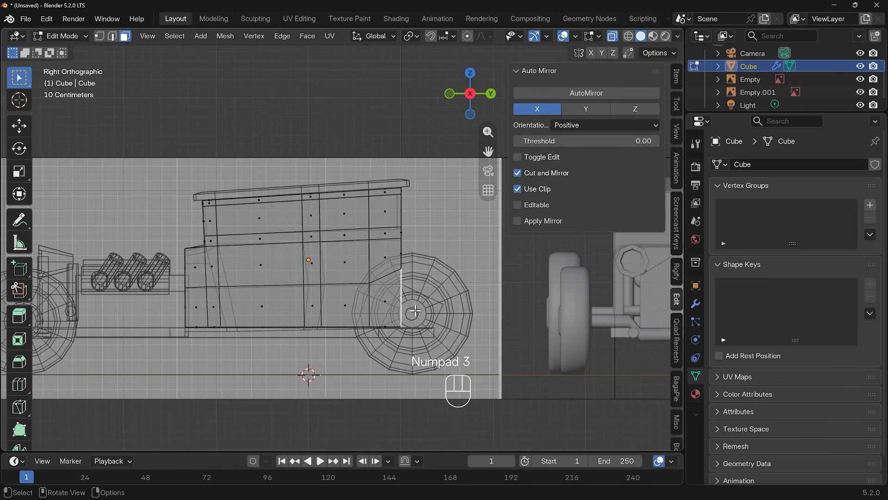
key(e)
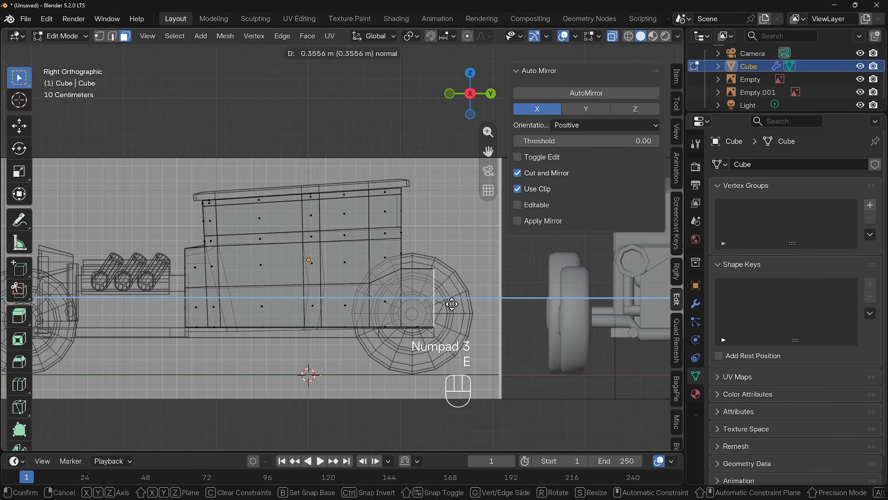
click(461, 303)
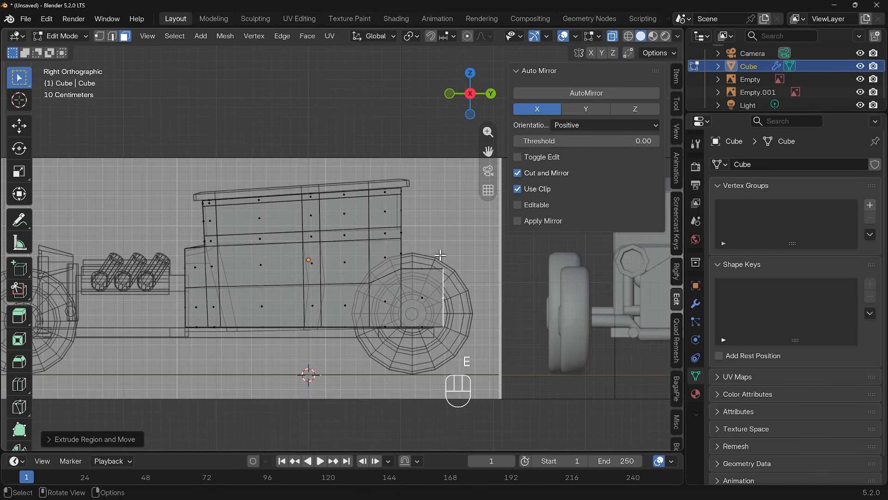
Step: In vertex mode, select the extruded top rear vertex and move it down along Z to follow the fender
key(1)
click(456, 269)
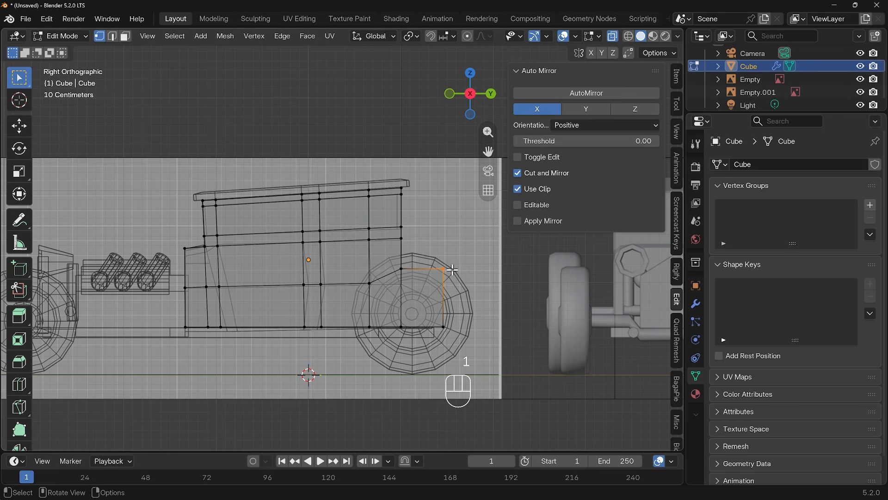
key(g)
key(z)
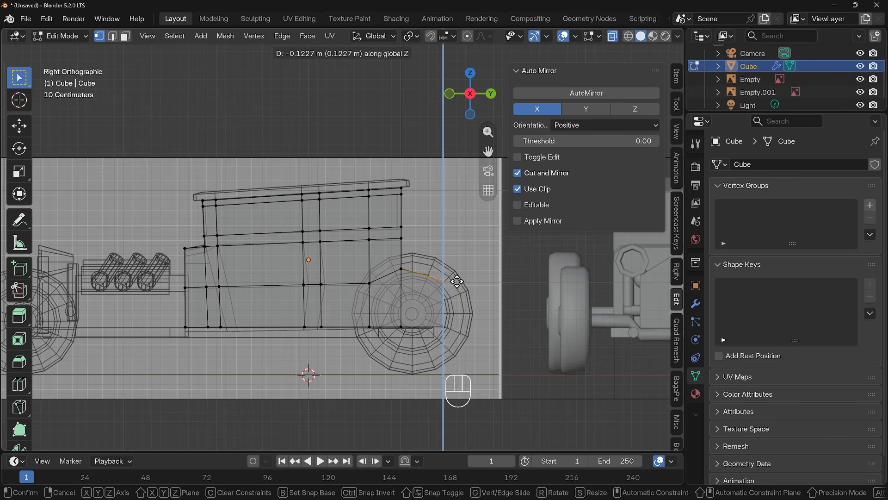
click(457, 281)
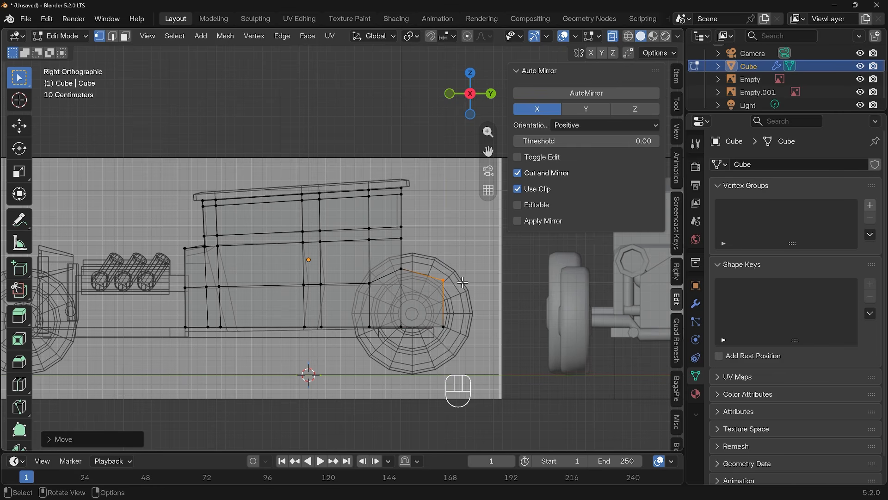
Step: Select the vertex above the rear wheel and raise it along Z to shape the fender curve
shift+click(402, 260)
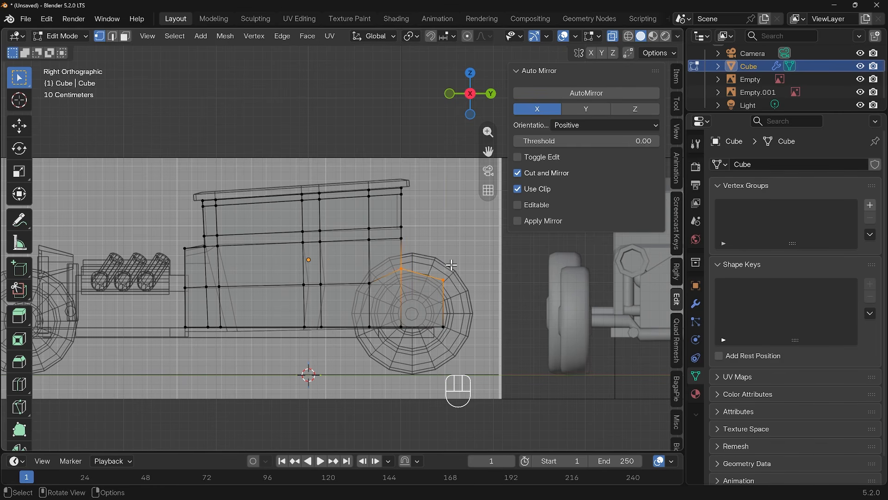
key(g)
key(z)
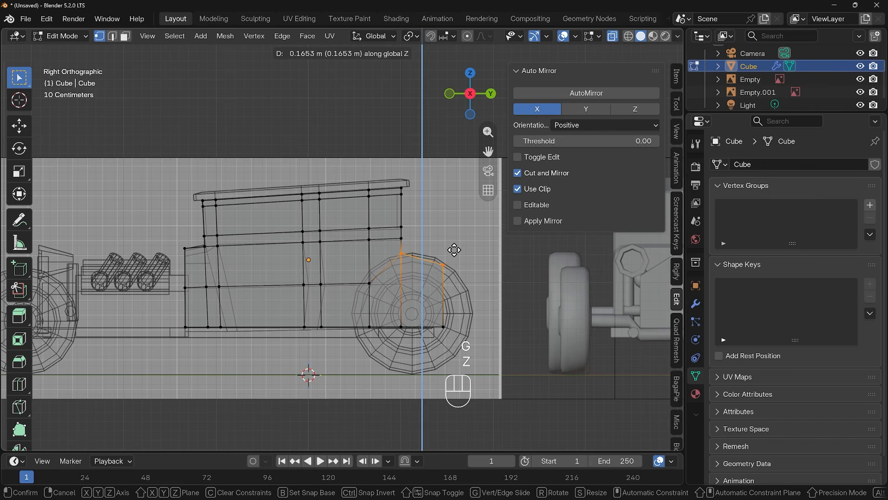
click(456, 248)
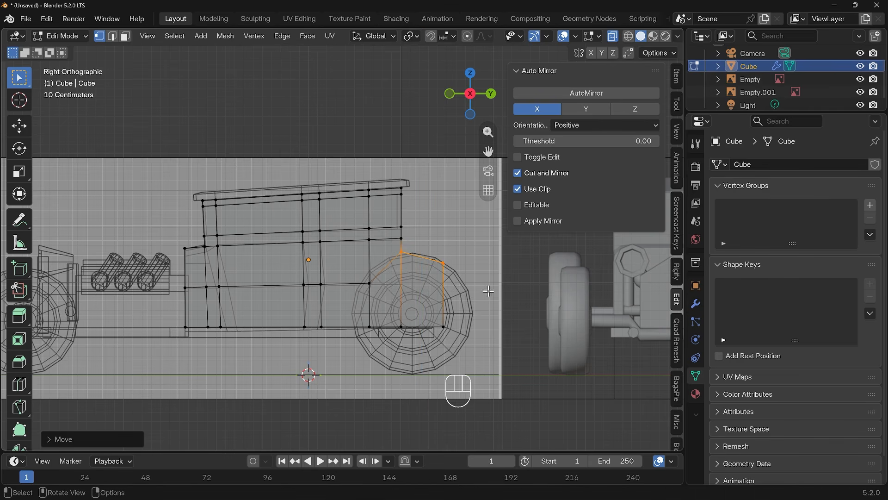
Step: In face mode, select the cabin's top faces and extrude them slightly upward toward the roof
middle_drag(485, 295, 518, 329)
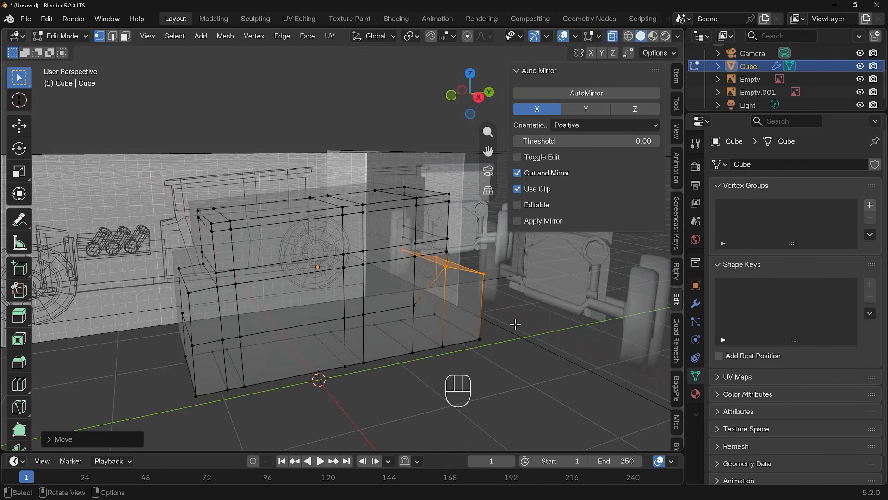
middle_drag(556, 302, 502, 326)
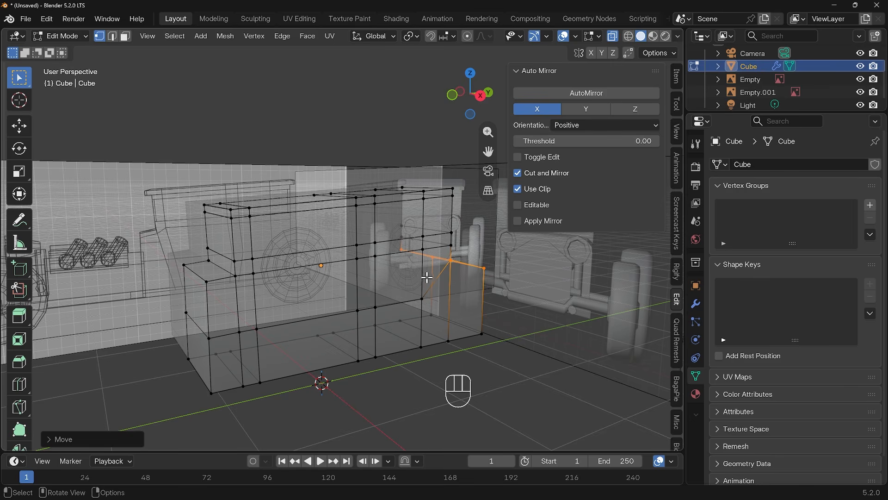
key(KP_3)
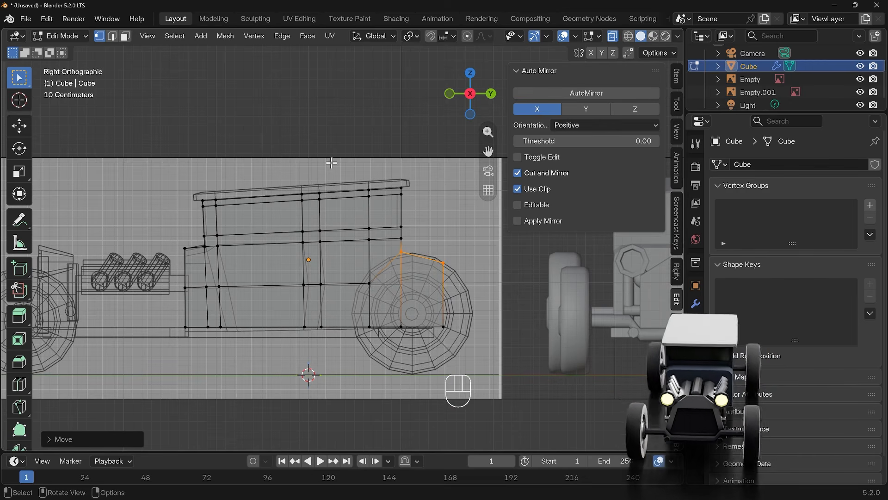
click(125, 38)
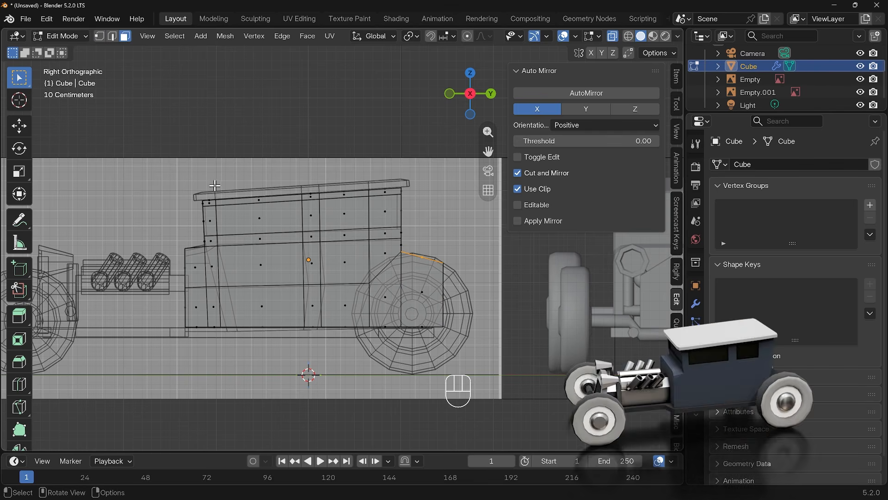
drag(201, 180, 276, 199)
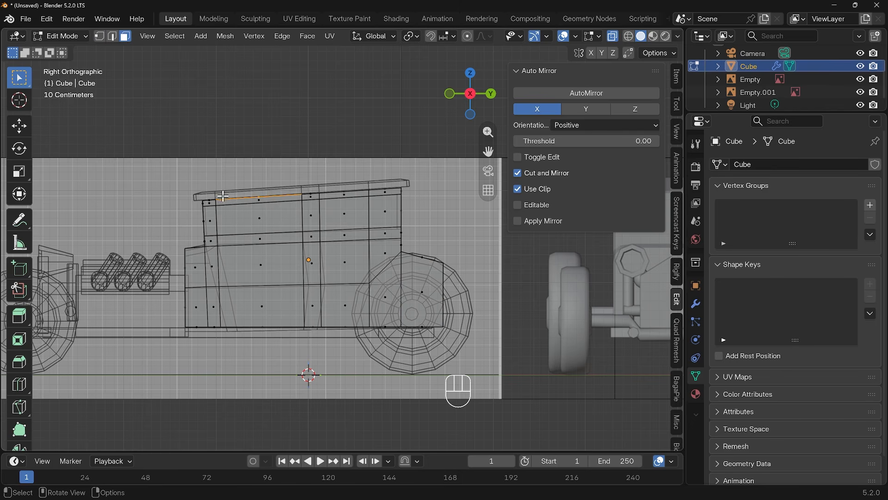
shift+drag(204, 198, 309, 199)
scroll(322, 180, up, 4)
shift+middle_drag(316, 159, 340, 233)
key(n)
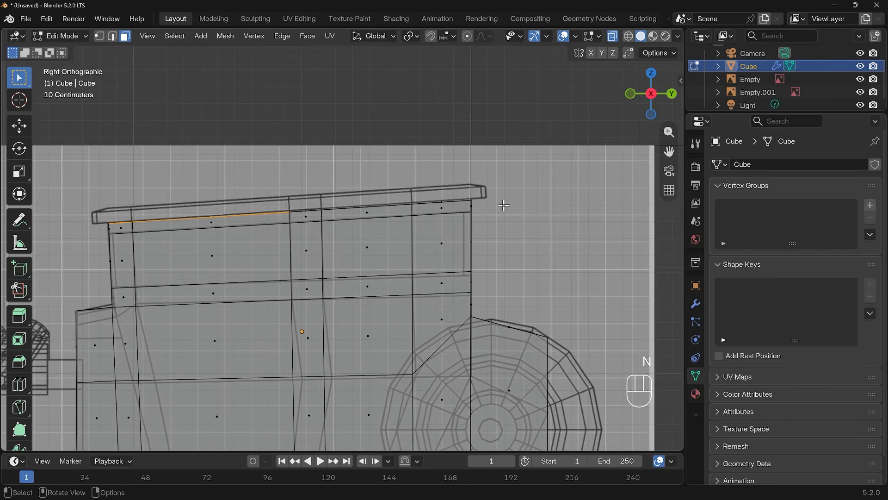
shift+middle_drag(443, 222, 506, 198)
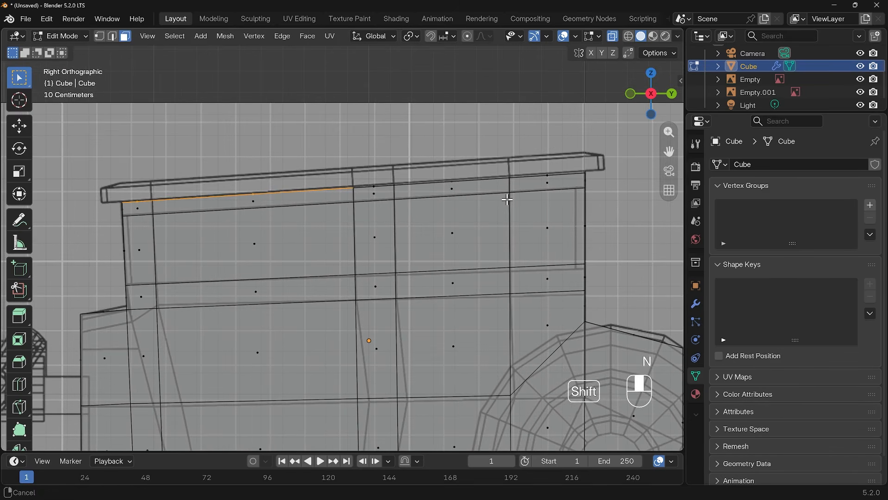
key(alt+a)
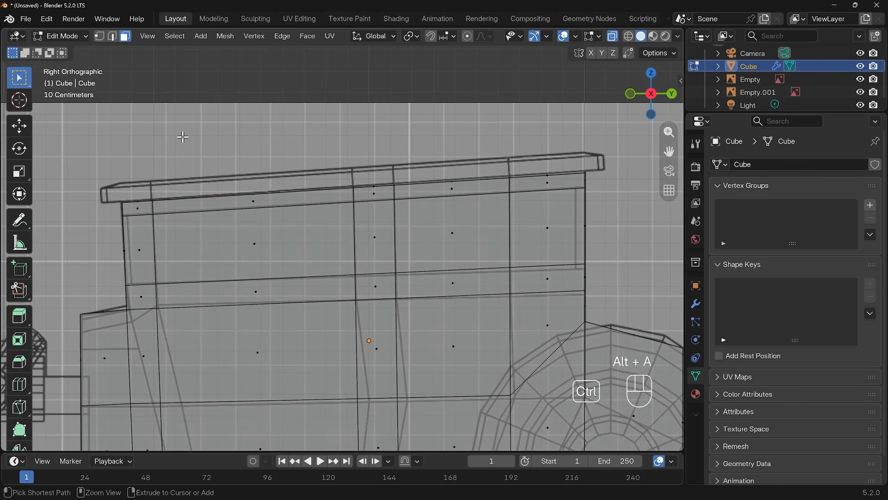
mouse_move(182, 138)
ctrl+right_down()
mouse_move(124, 147)
mouse_move(102, 195)
mouse_move(139, 204)
mouse_move(252, 199)
mouse_move(587, 170)
mouse_move(574, 143)
ctrl+right_up()
middle_drag(579, 166, 537, 256)
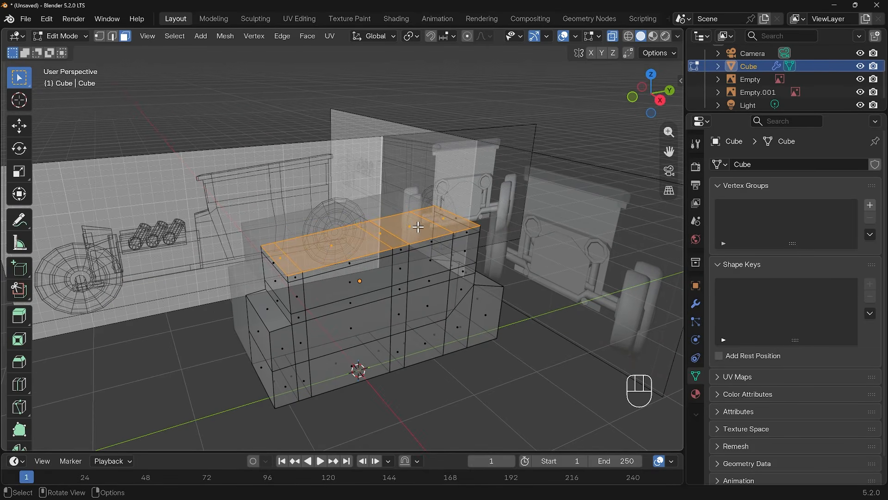
key(KP_3)
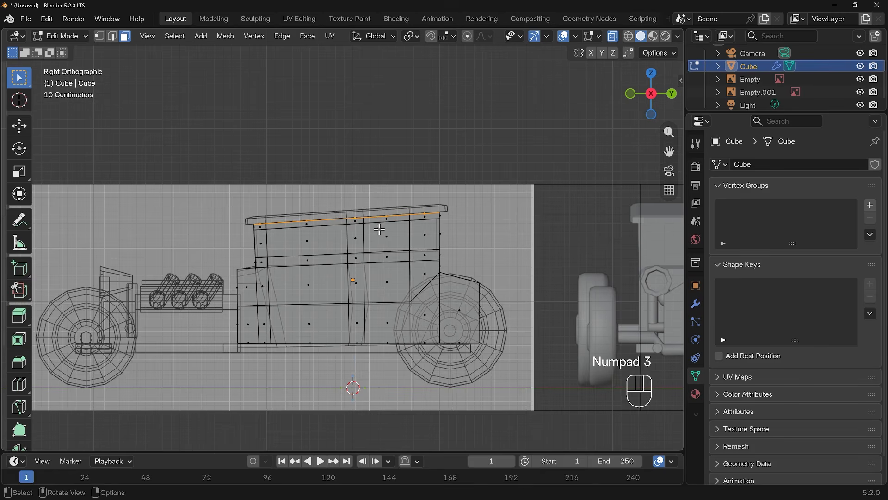
key(e)
click(381, 231)
middle_drag(381, 231, 295, 255)
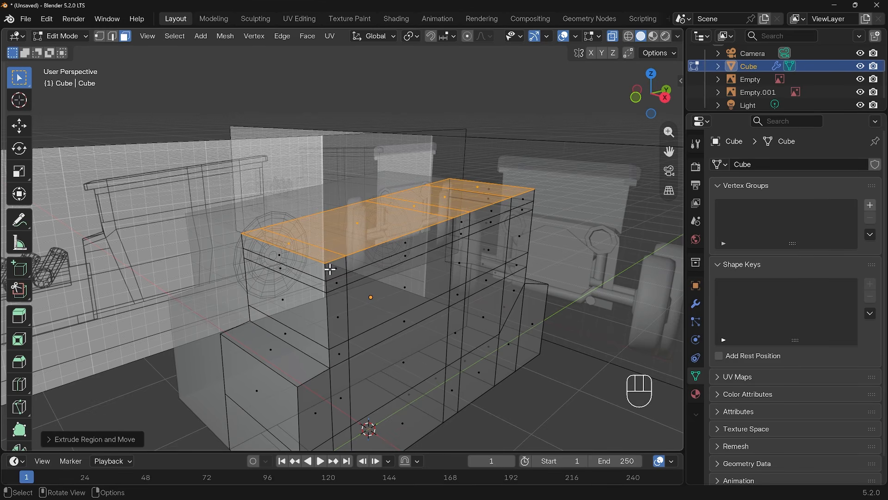
Step: Loop-select the faces around the roof's rim and extrude them along normals to form a roof overhang
key(alt)
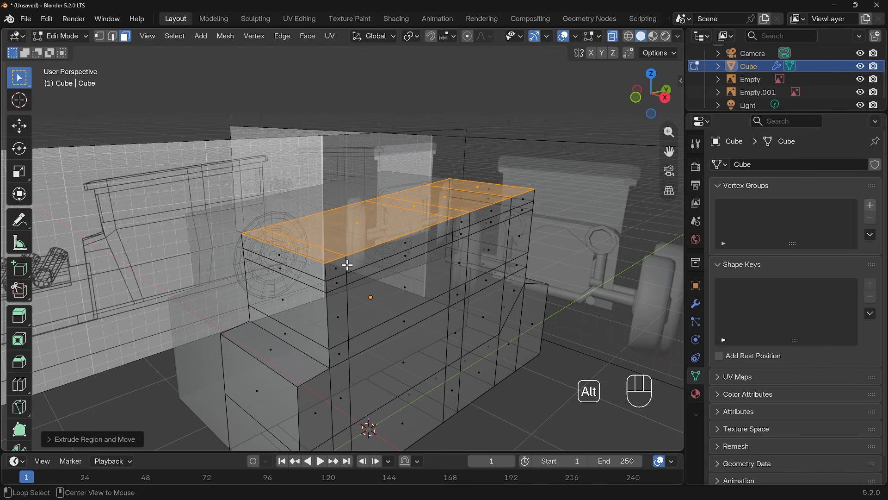
alt+click(325, 274)
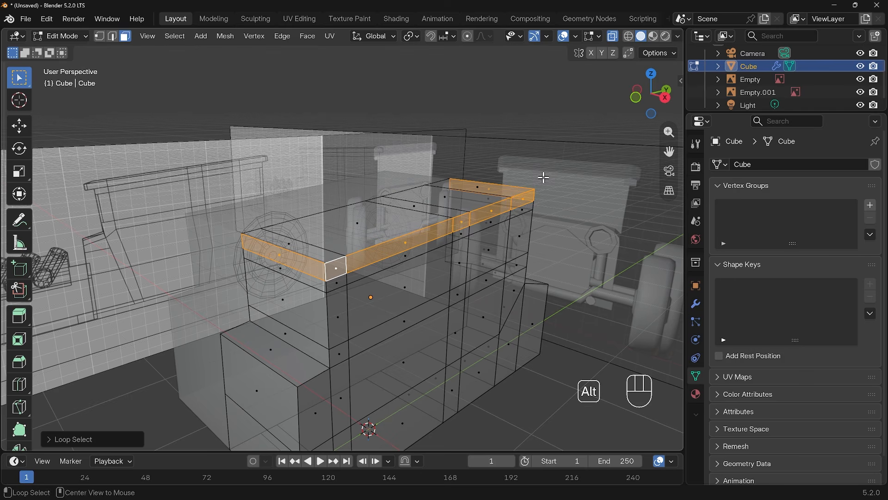
key(alt+e)
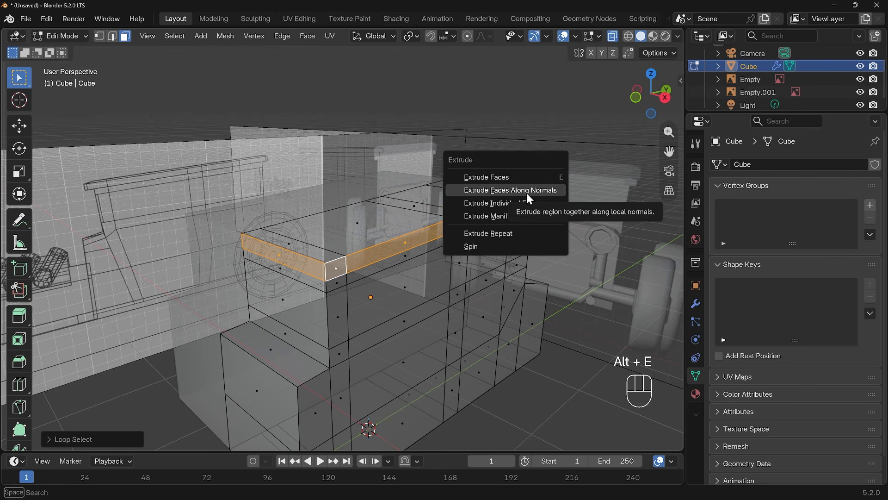
click(527, 191)
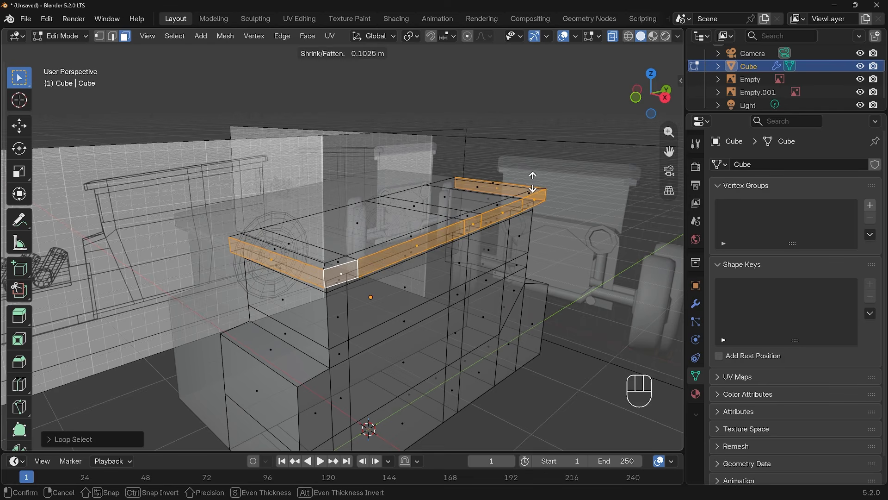
click(533, 182)
Step: In the side view, select the roof's top faces and lower them slightly along Z
key(KP_3)
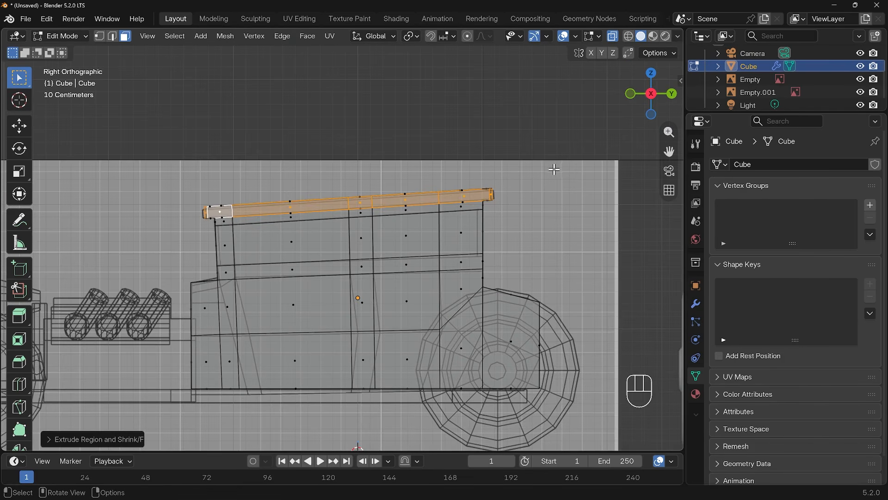
mouse_move(554, 169)
middle_down()
mouse_move(592, 212)
mouse_move(547, 175)
middle_up()
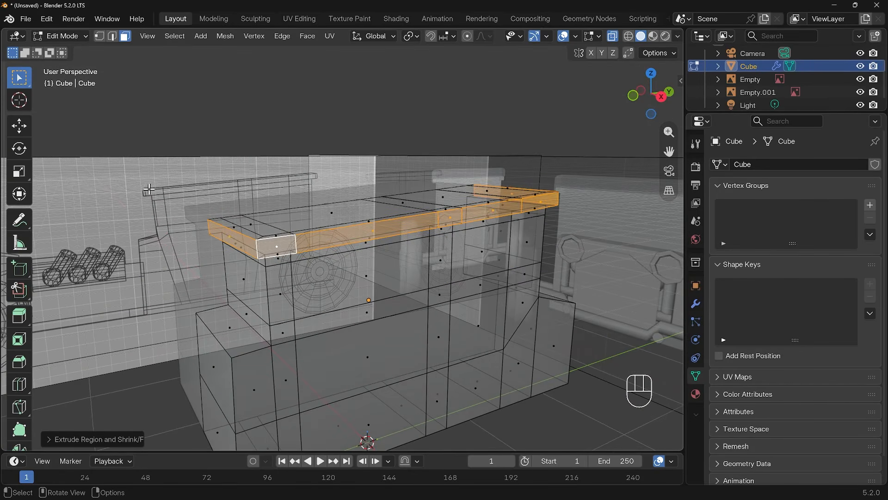
click(253, 225)
middle_drag(390, 236, 368, 252)
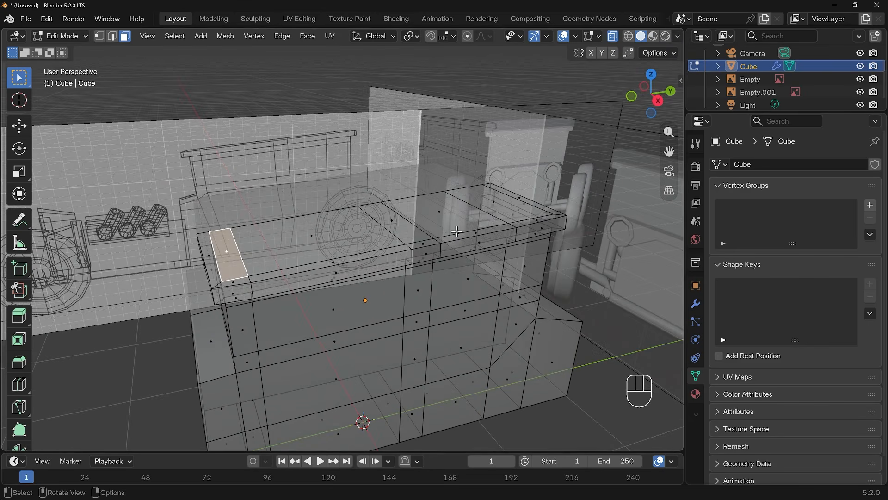
middle_drag(501, 202, 484, 212)
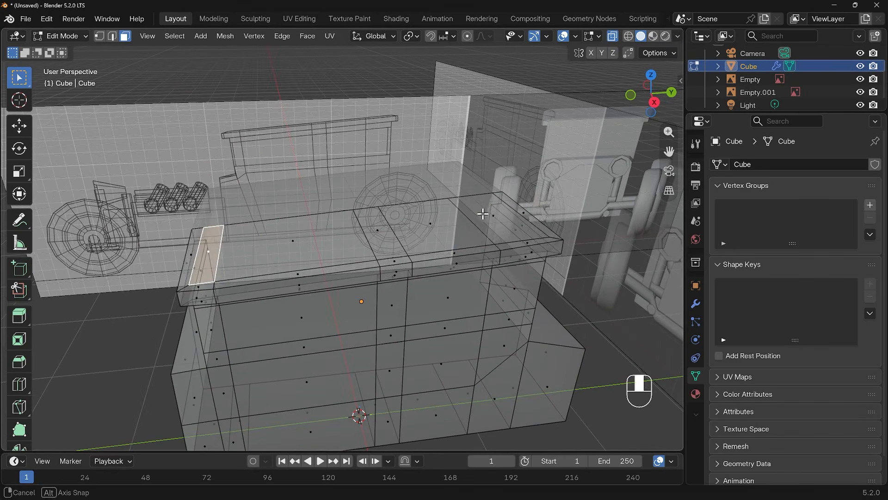
ctrl+click(494, 215)
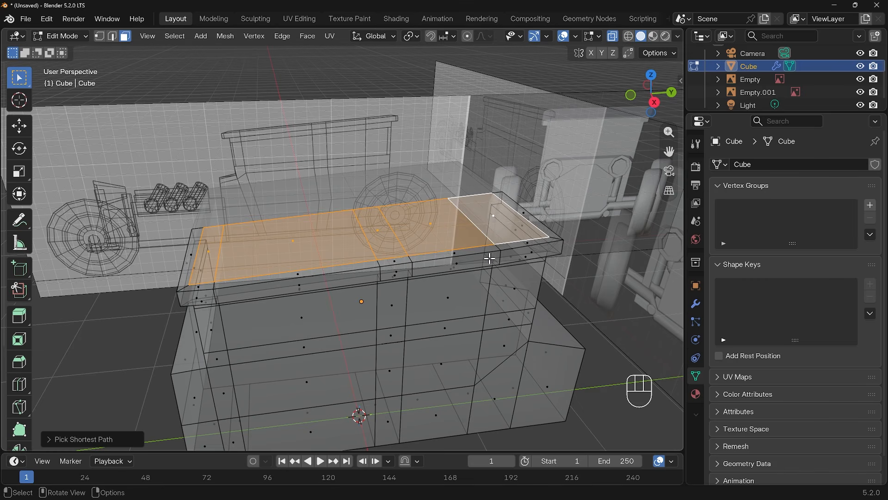
key(KP_3)
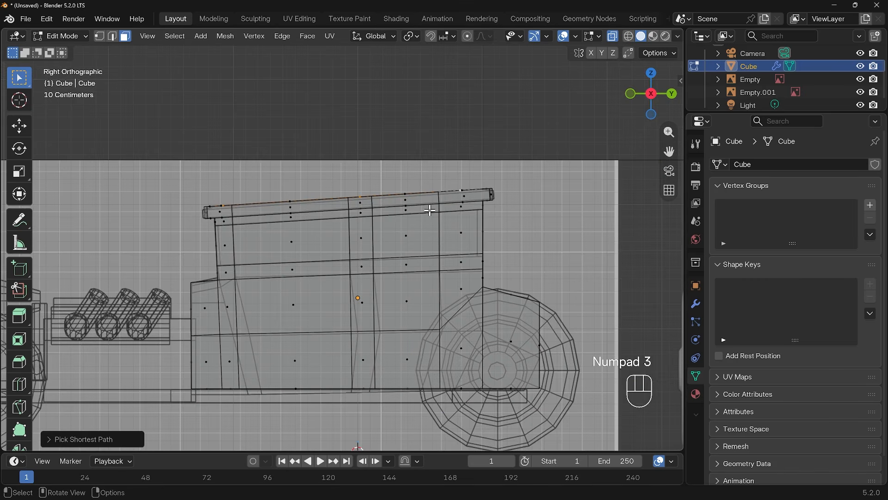
key(g)
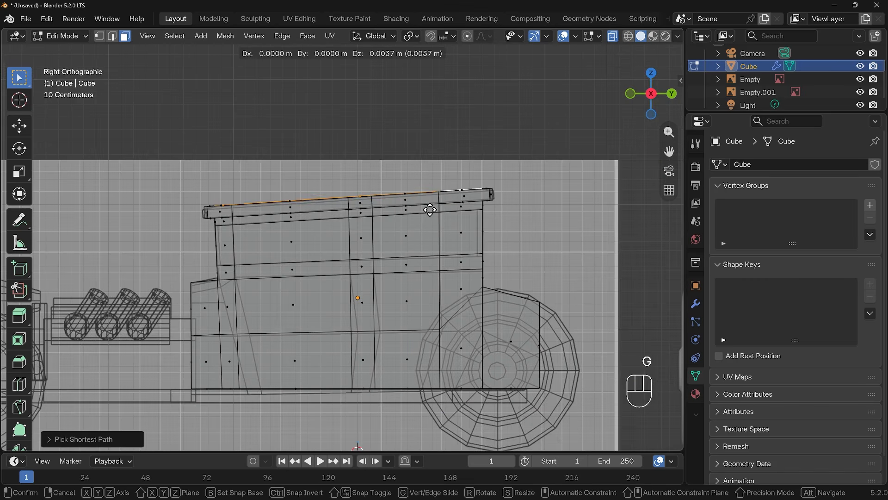
click(431, 208)
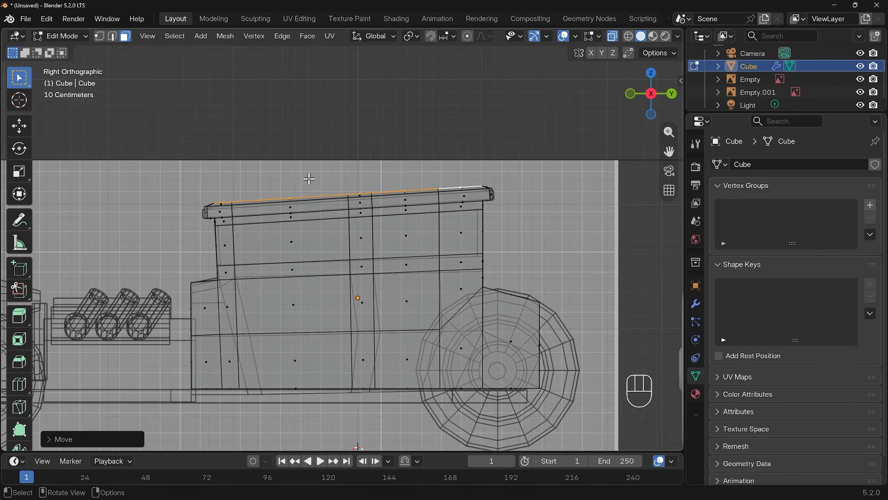
mouse_move(309, 178)
ctrl+right_down()
mouse_move(192, 190)
mouse_move(199, 209)
mouse_move(462, 188)
mouse_move(508, 155)
mouse_move(481, 162)
ctrl+right_up()
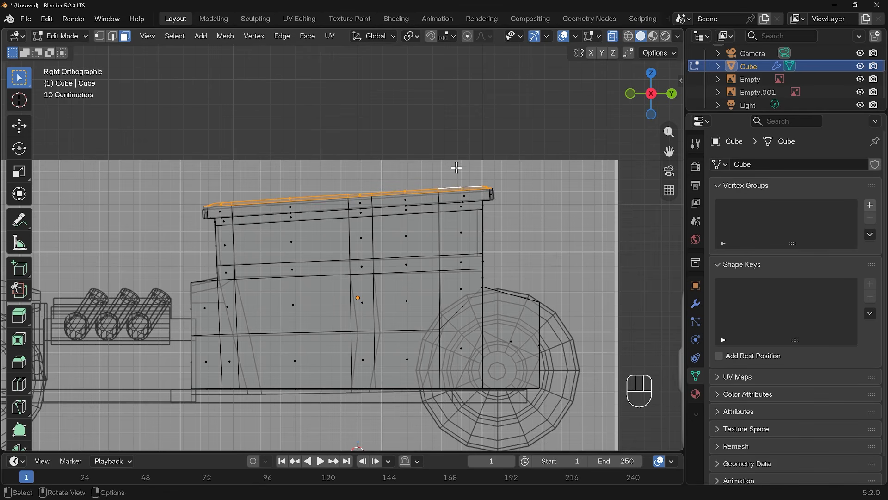
key(g)
key(shift)
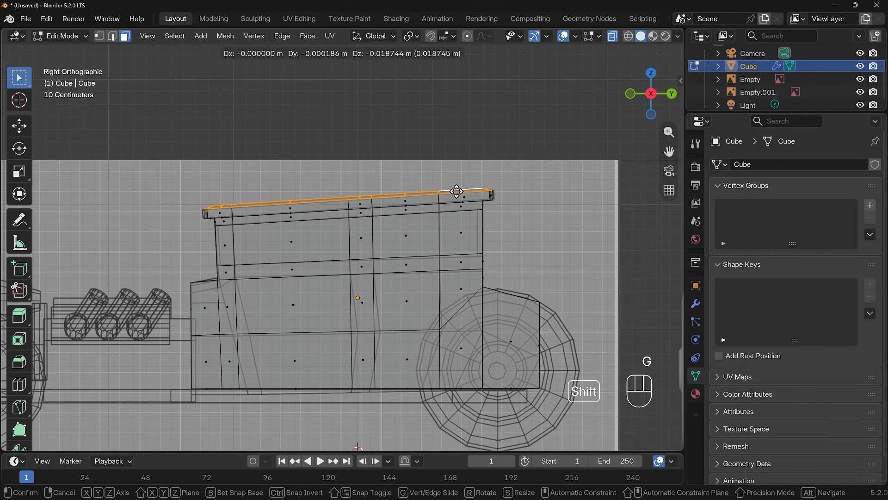
click(457, 198)
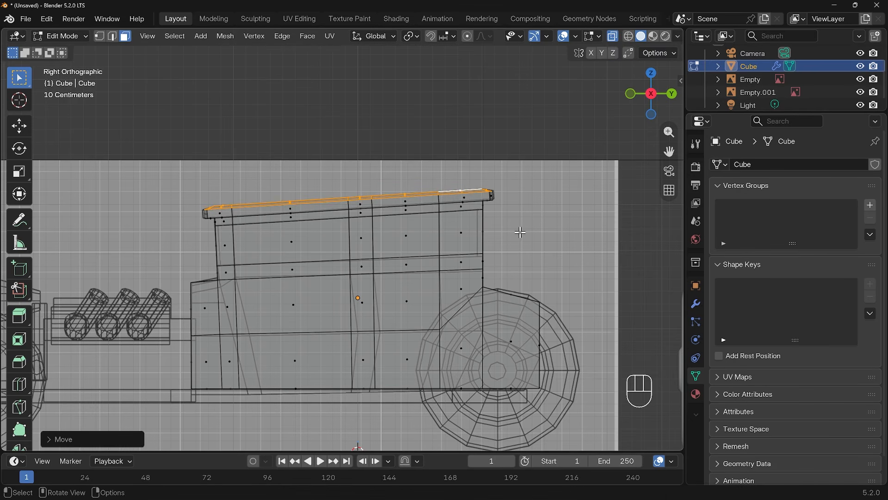
Step: Add a vertical loop cut across the front of the cabin
middle_drag(520, 236, 388, 291)
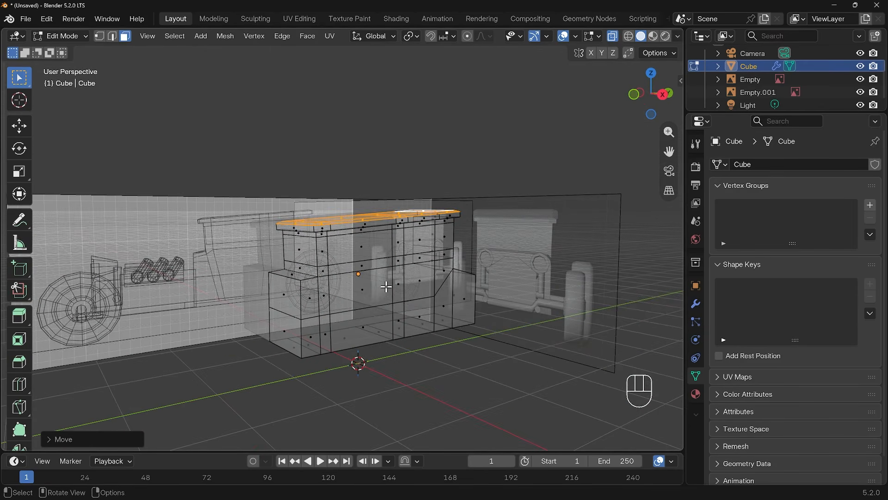
click(299, 250)
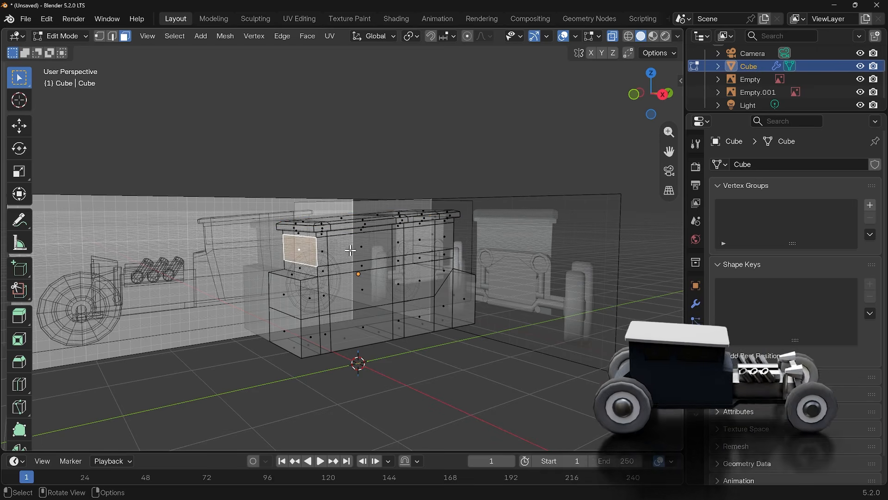
middle_drag(492, 260, 368, 292)
middle_drag(384, 280, 280, 208)
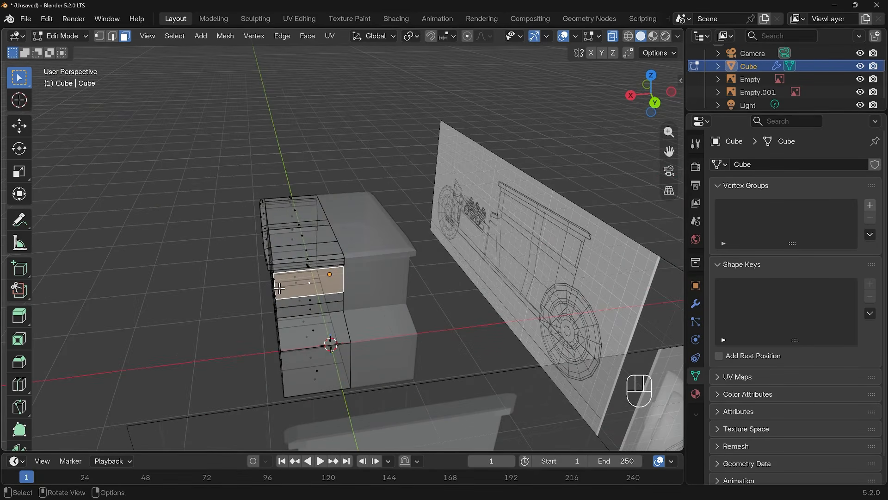
middle_drag(280, 288, 438, 278)
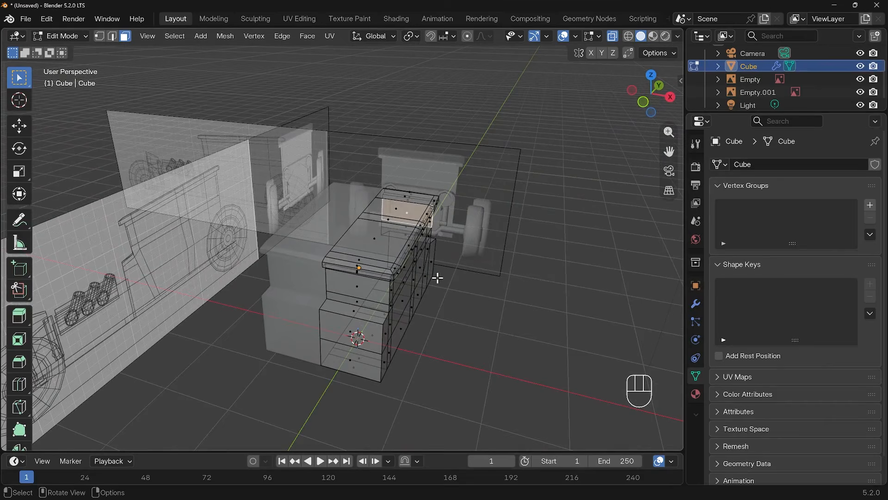
key(ctrl+r)
click(373, 258)
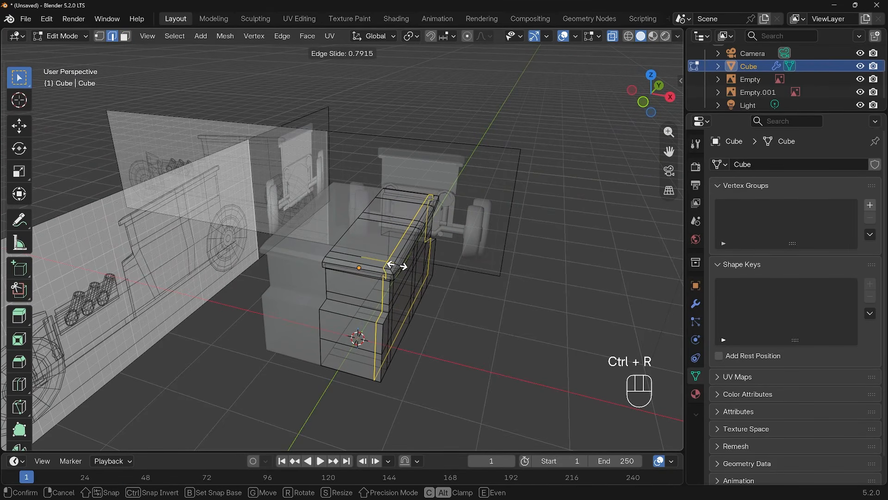
click(417, 273)
Step: Select the cabin's side and front window faces and extrude them inward along normals to recess the windows
middle_drag(460, 306, 426, 294)
key(3)
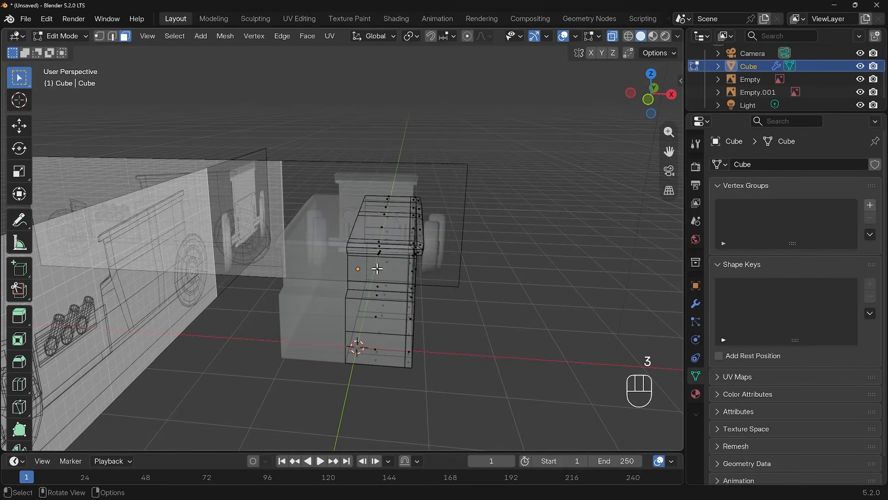
click(376, 269)
middle_drag(376, 269, 354, 273)
shift+click(352, 264)
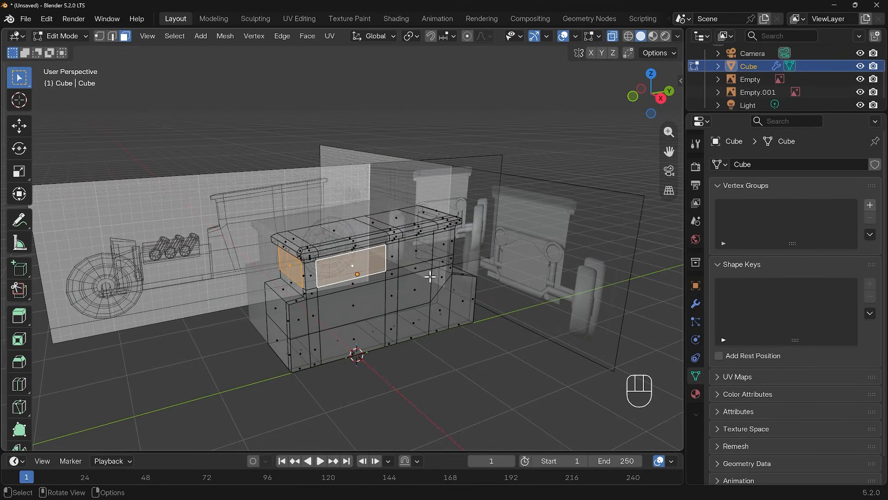
middle_drag(431, 276, 362, 272)
shift+click(385, 263)
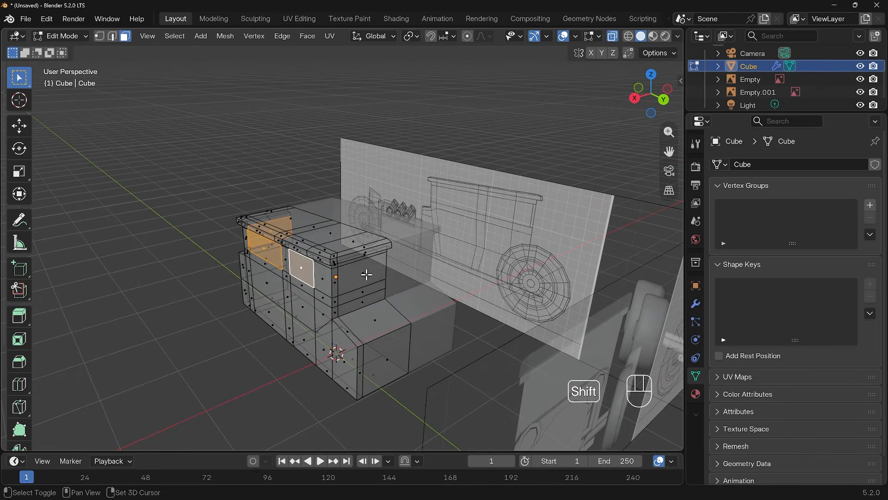
shift+click(363, 273)
key(alt+e)
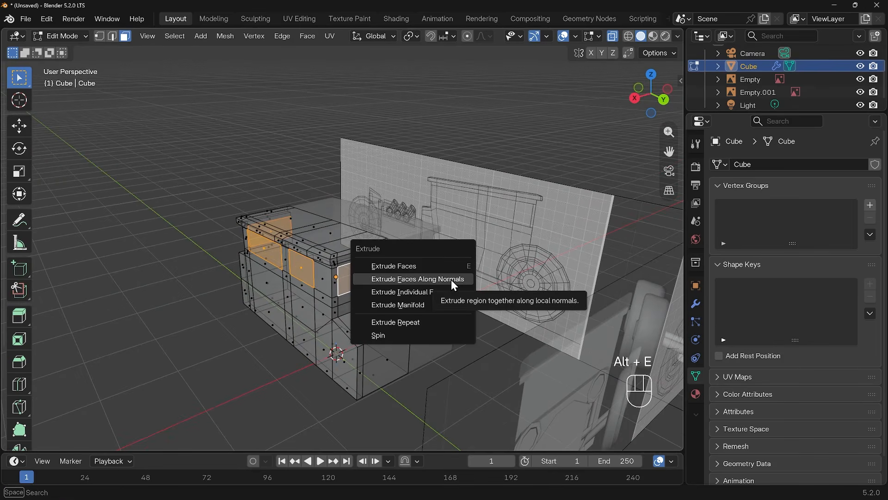
click(451, 280)
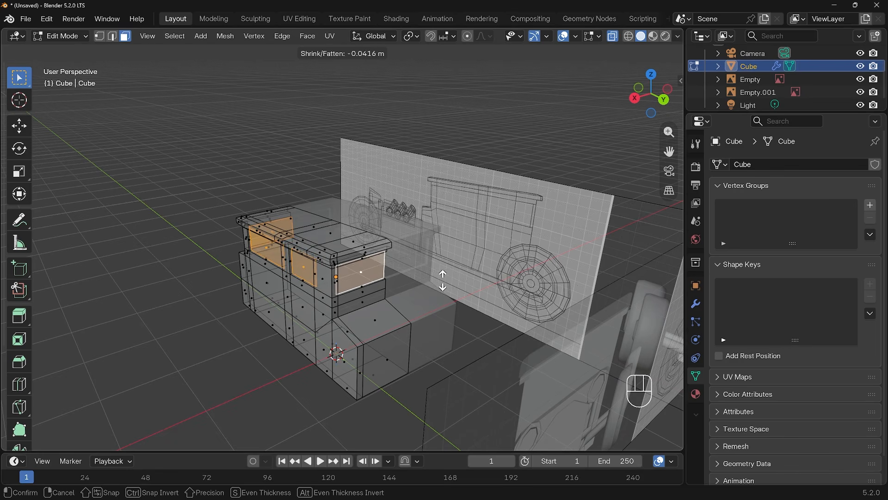
key(shift)
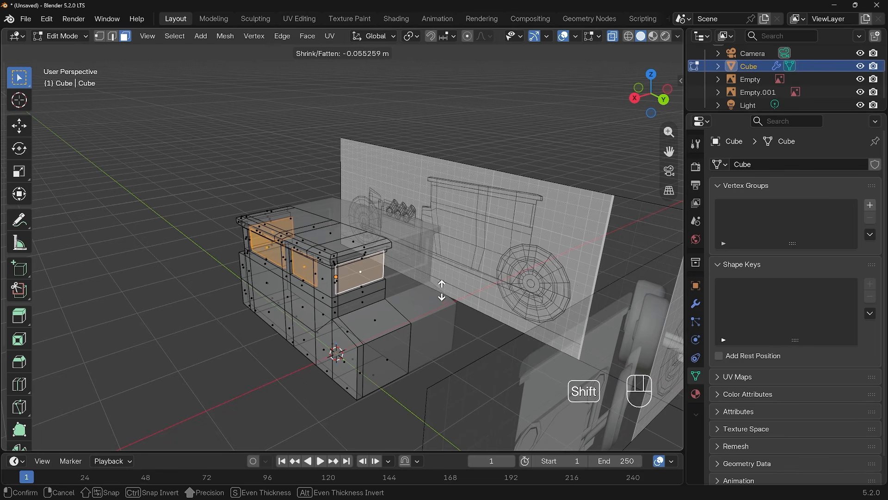
click(442, 285)
middle_drag(442, 285, 477, 329)
Step: Turn off X-ray, undo the last change, and try beveling the cabin's front corner edge with two segments
key(alt+z)
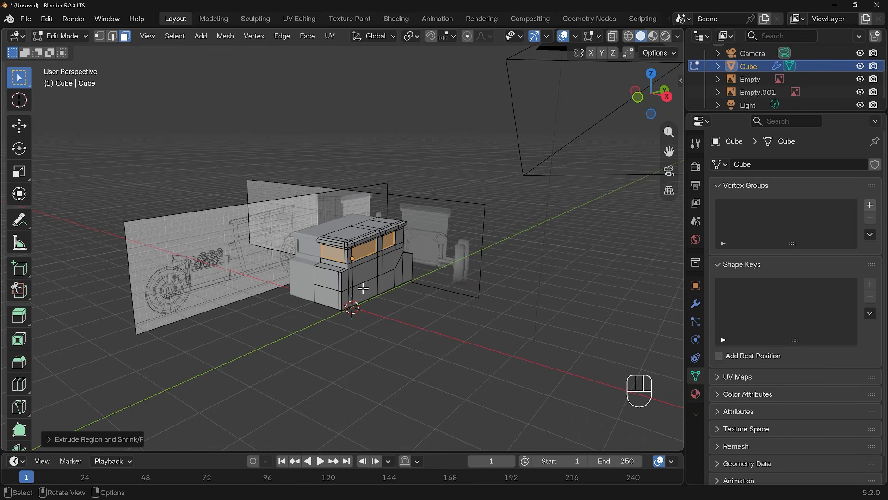
scroll(349, 290, up, 6)
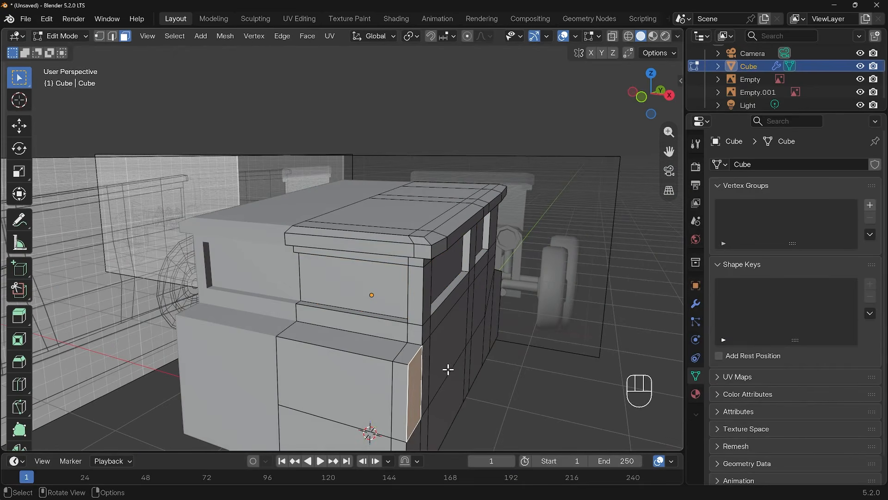
key(ctrl+z)
key(2)
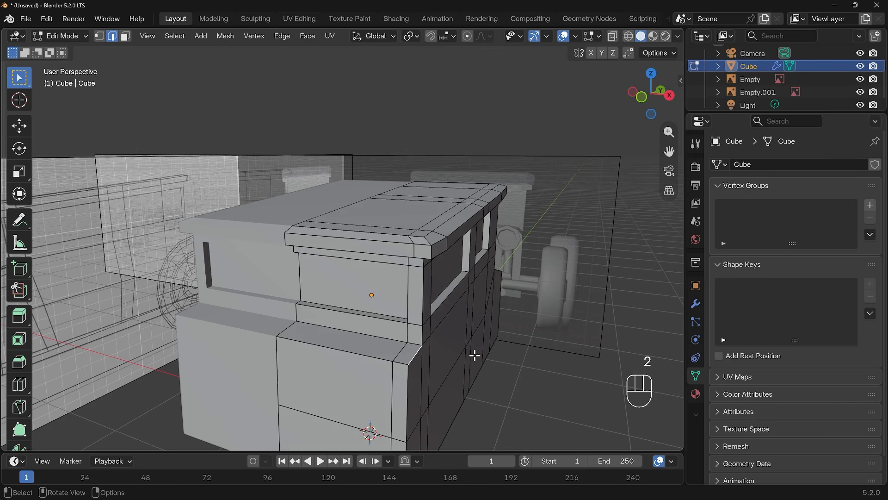
key(ctrl+b)
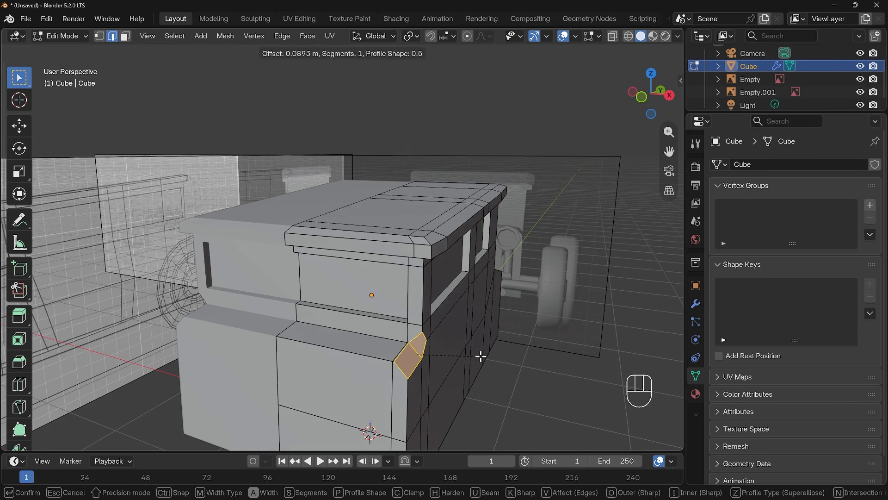
scroll(480, 356, up, 1)
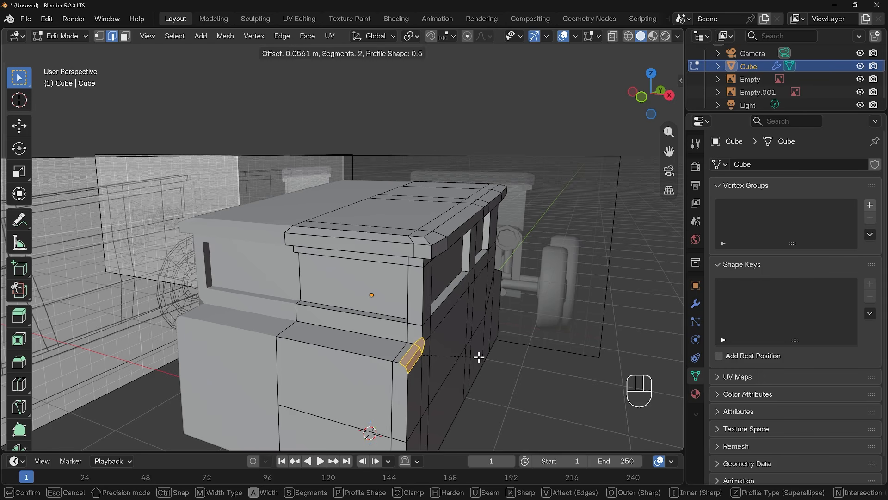
key(Escape)
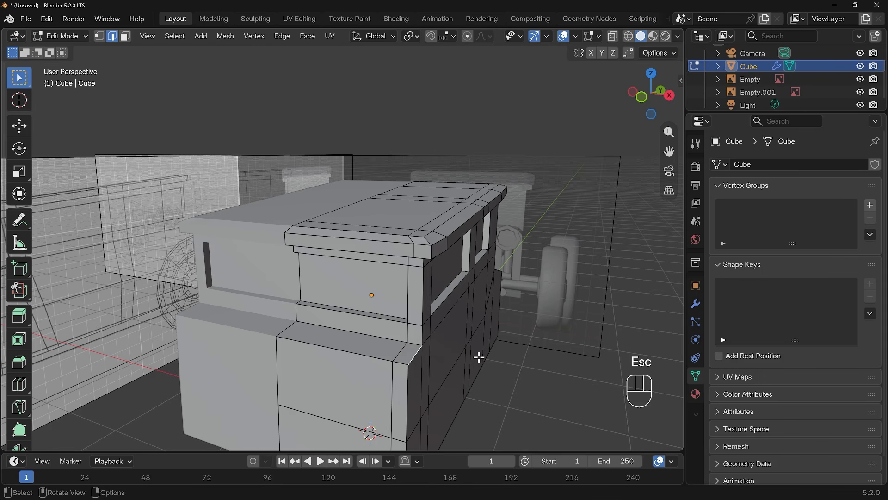
Step: Select the edge at the cabin's lower front corner and edge-slide it back to angle the corner
click(399, 353)
key(g)
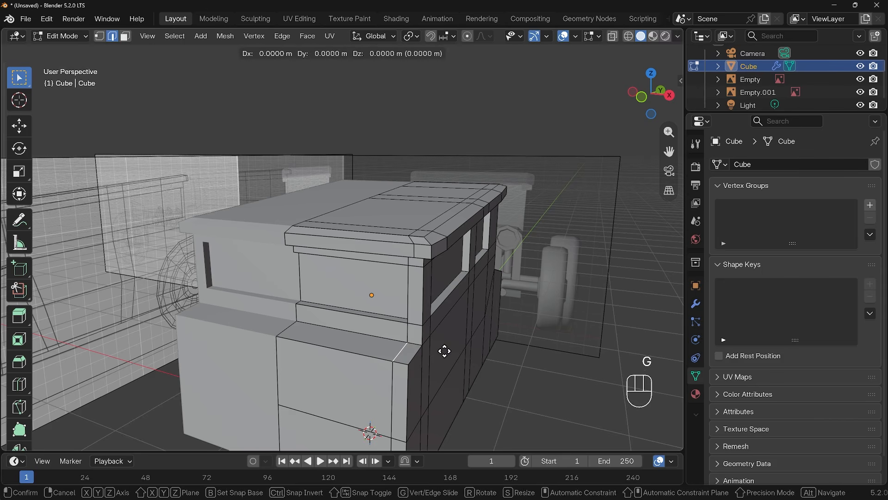
key(x)
right_click(437, 353)
key(g)
key(g)
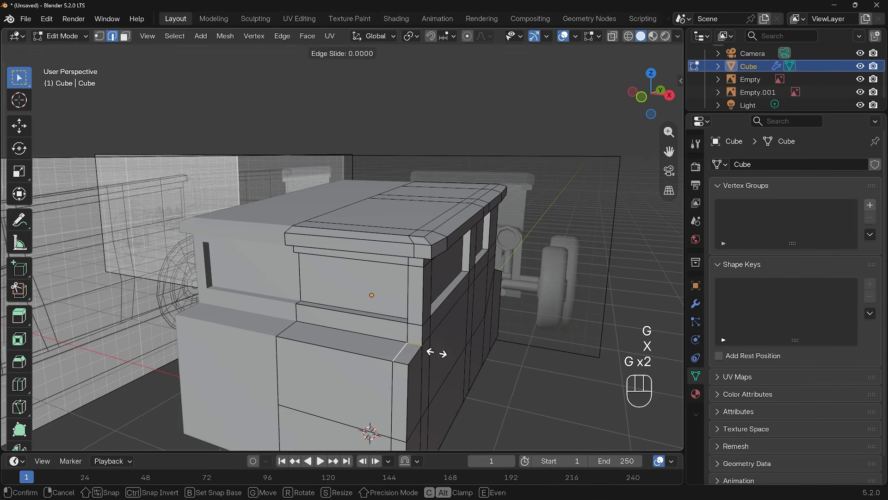
click(425, 353)
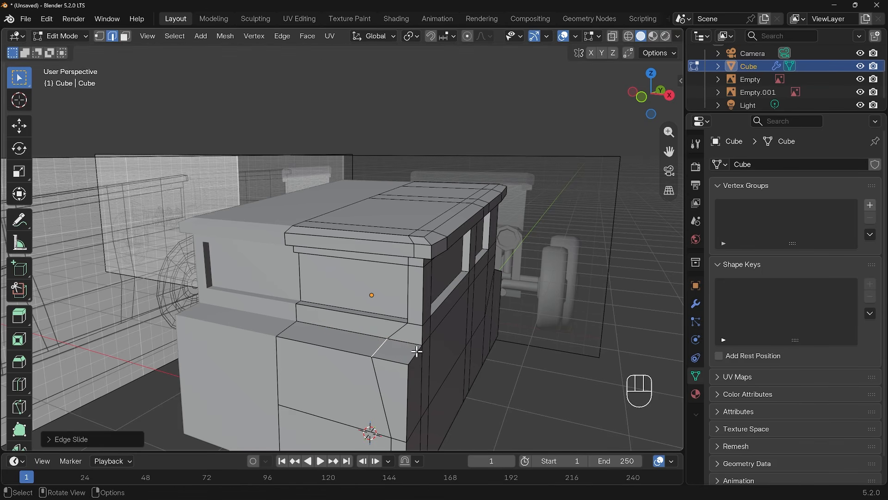
Step: Bevel the cabin's lower front corner edge with three segments
middle_drag(392, 357, 417, 360)
key(ctrl+b)
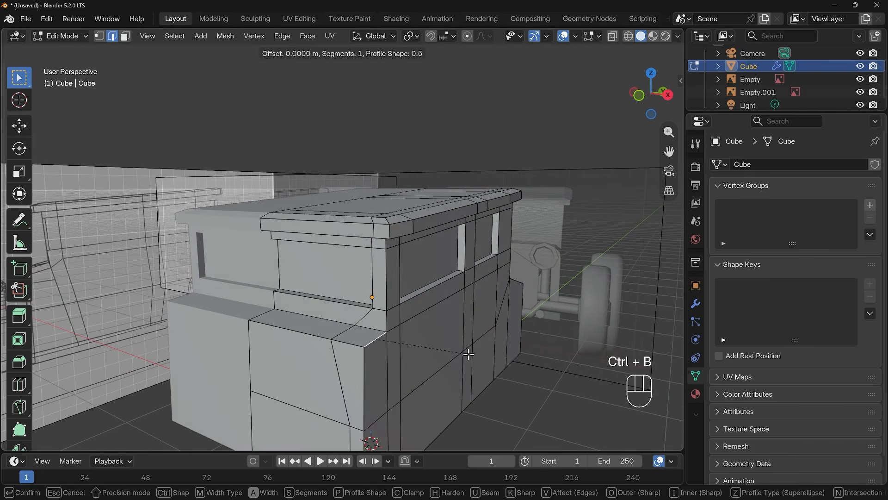
scroll(477, 353, up, 1)
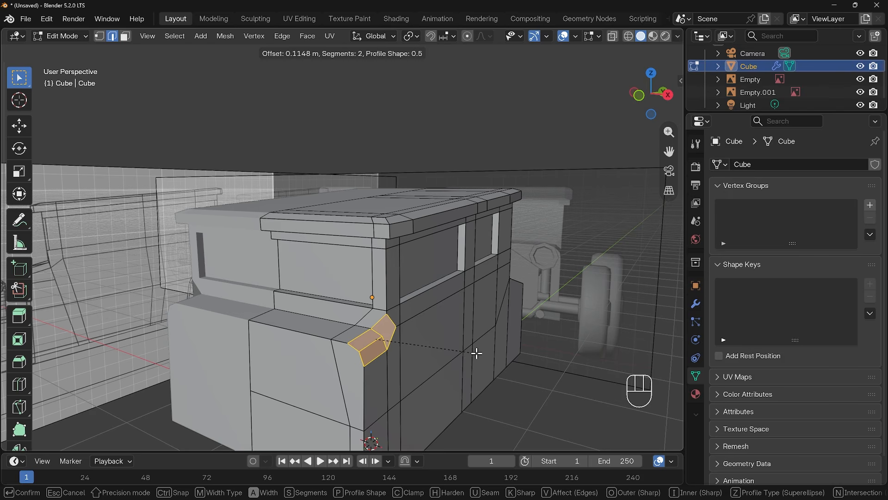
scroll(477, 353, up, 1)
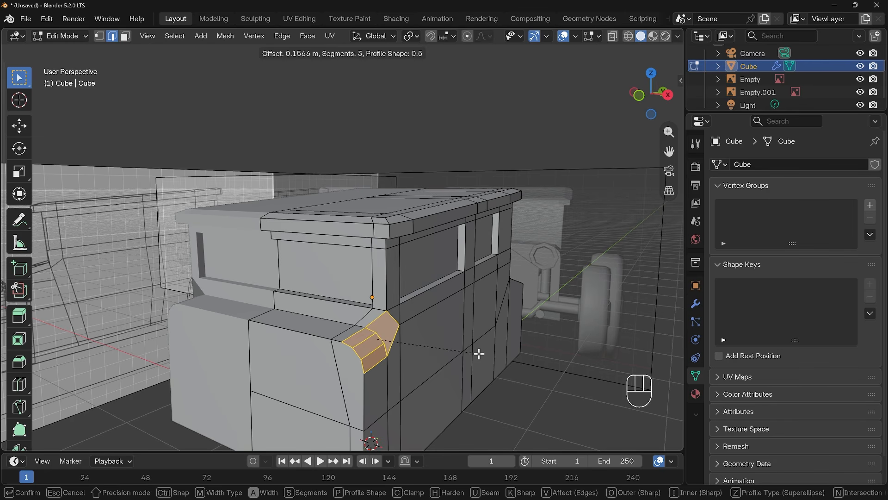
click(479, 354)
Step: Switch to vertex selection and connect the beveled corner's vertices with a new edge using Vertex Connect
middle_drag(479, 354, 387, 351)
scroll(290, 311, up, 5)
shift+middle_drag(290, 311, 341, 271)
middle_drag(297, 260, 326, 239)
middle_drag(352, 312, 354, 266)
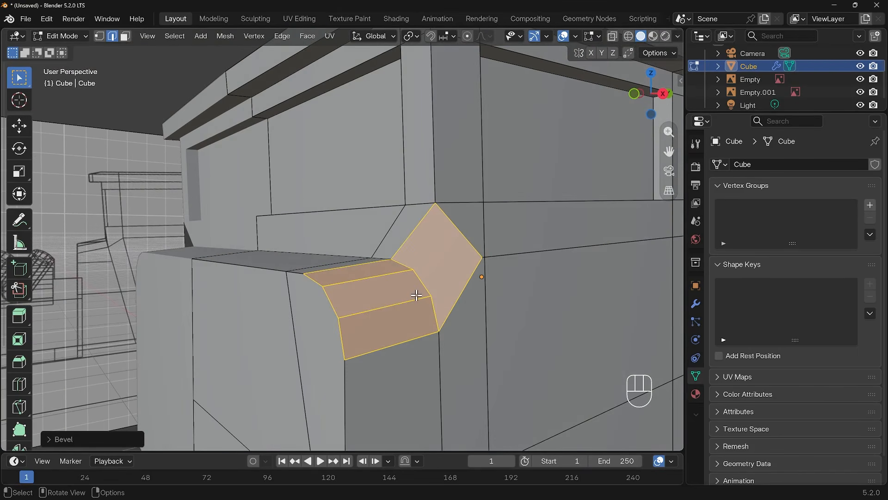
key(1)
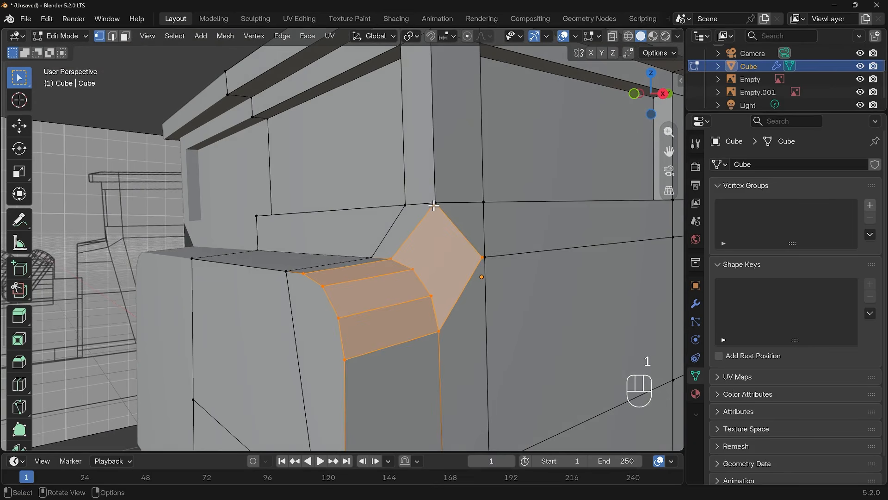
click(439, 332)
key(j)
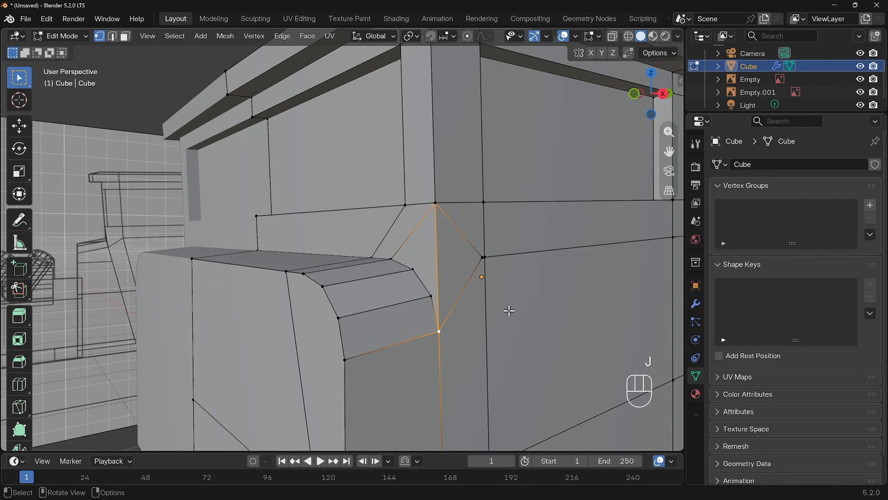
Step: Knife-cut a new edge from the corner vertex across to the beveled strip's edge
middle_drag(501, 310, 406, 302)
click(303, 291)
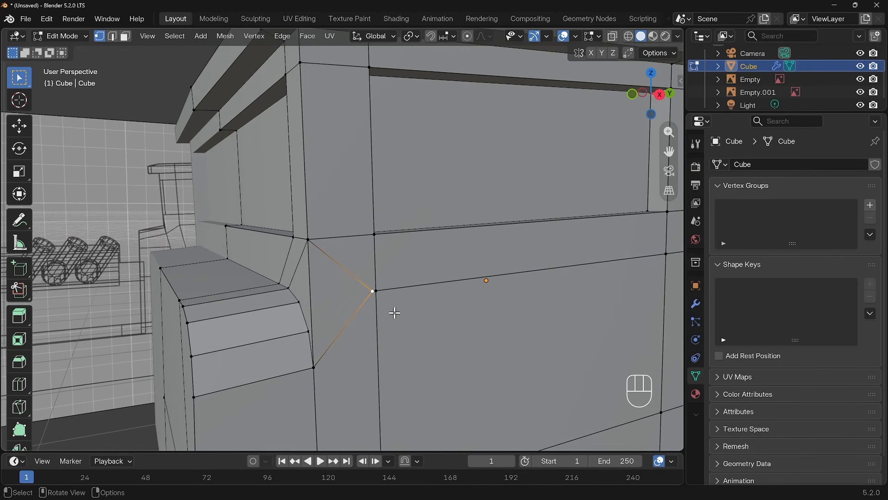
key(k)
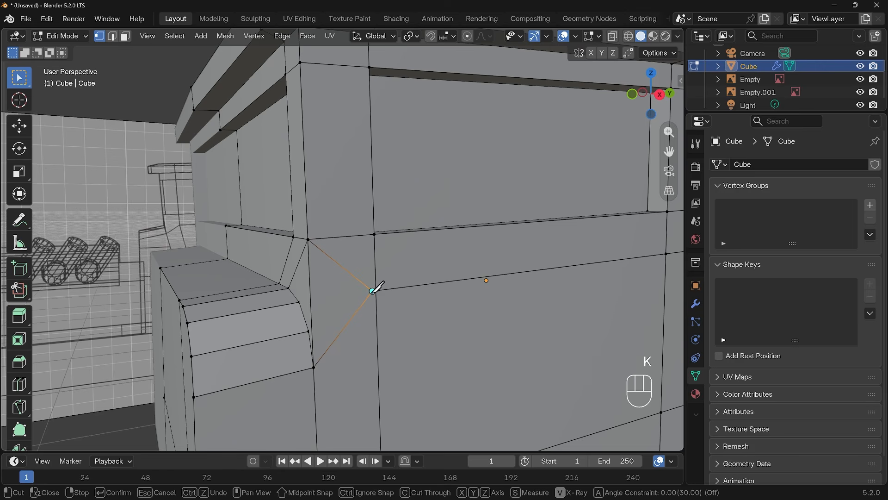
click(373, 291)
click(314, 295)
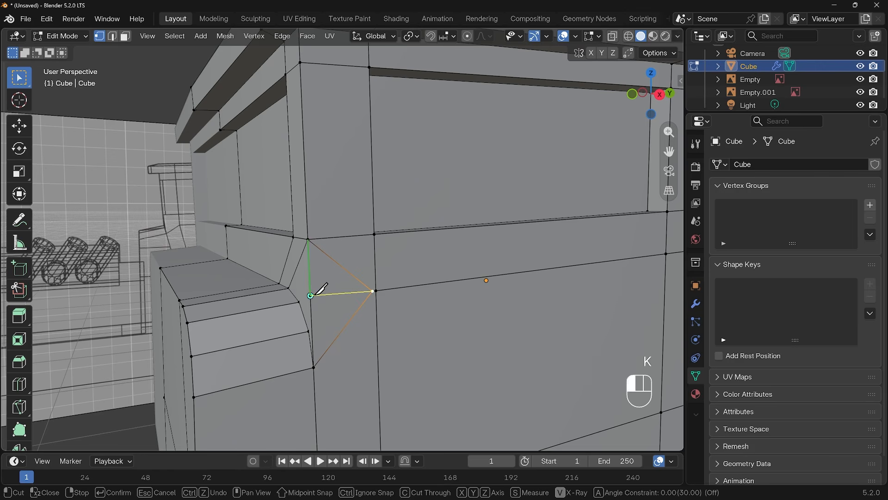
key(Return)
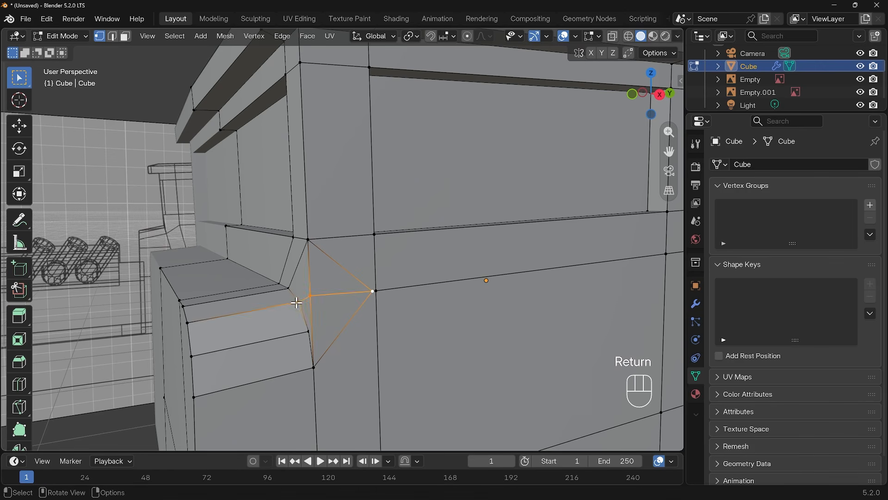
scroll(329, 325, down, 5)
middle_drag(347, 322, 369, 323)
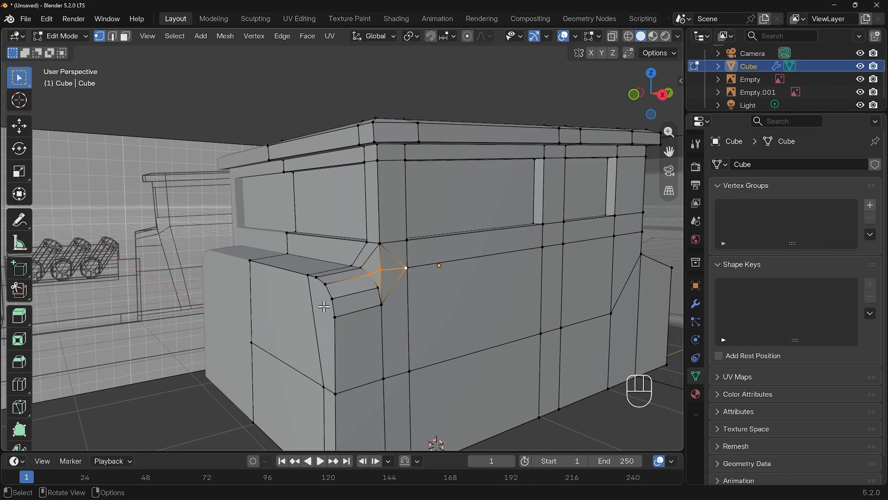
middle_drag(397, 301, 380, 285)
key(ctrl+z)
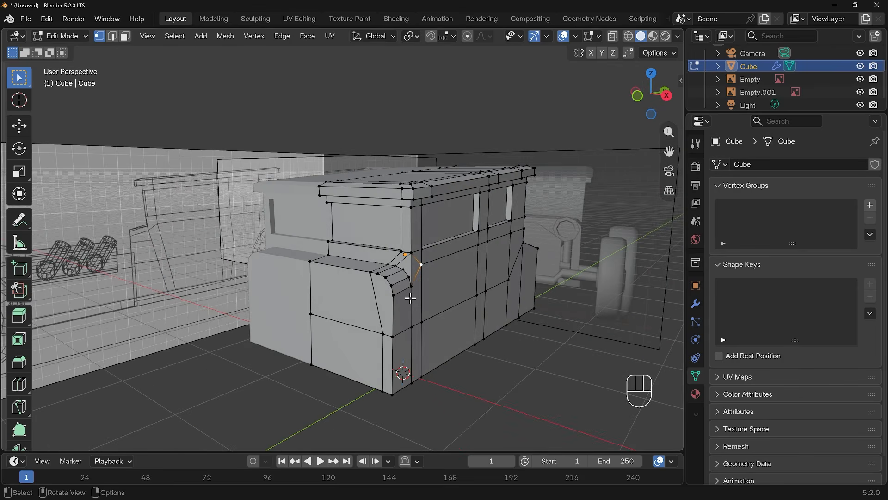
Step: Orbit around the cabin to inspect the reshaped front corner from several angles
middle_drag(443, 307, 421, 297)
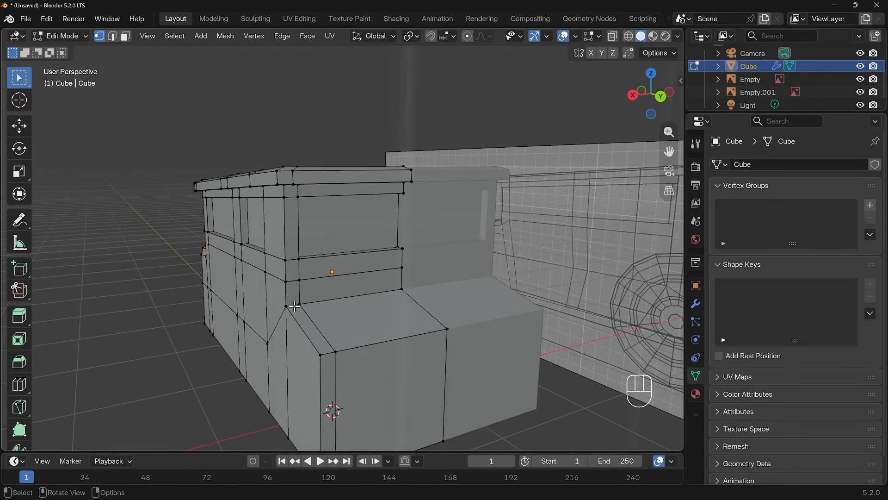
middle_drag(303, 346, 457, 339)
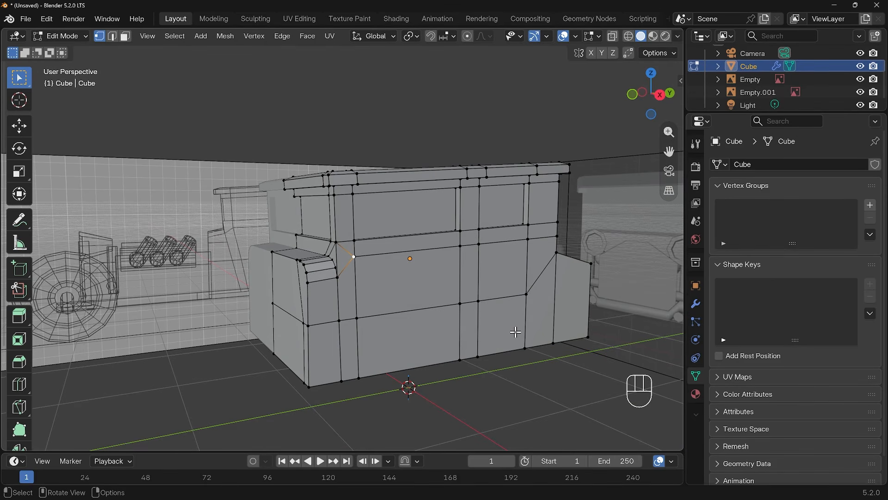
middle_drag(501, 327, 480, 288)
middle_drag(510, 337, 539, 322)
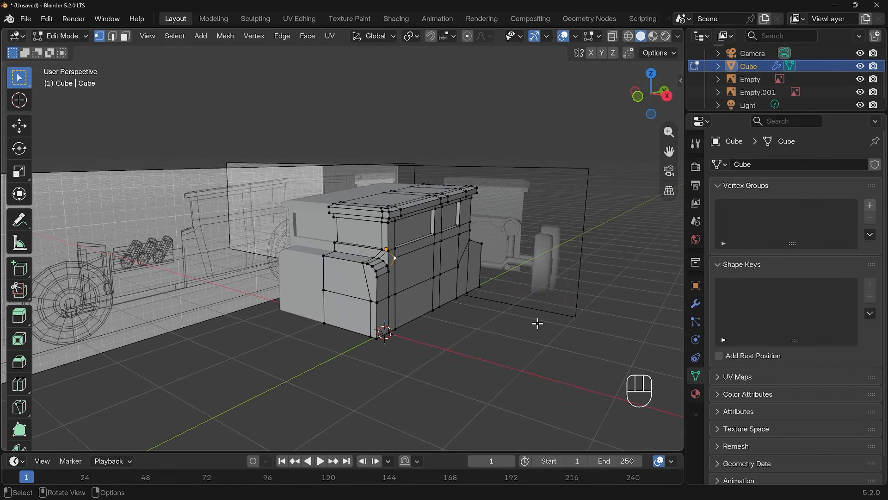